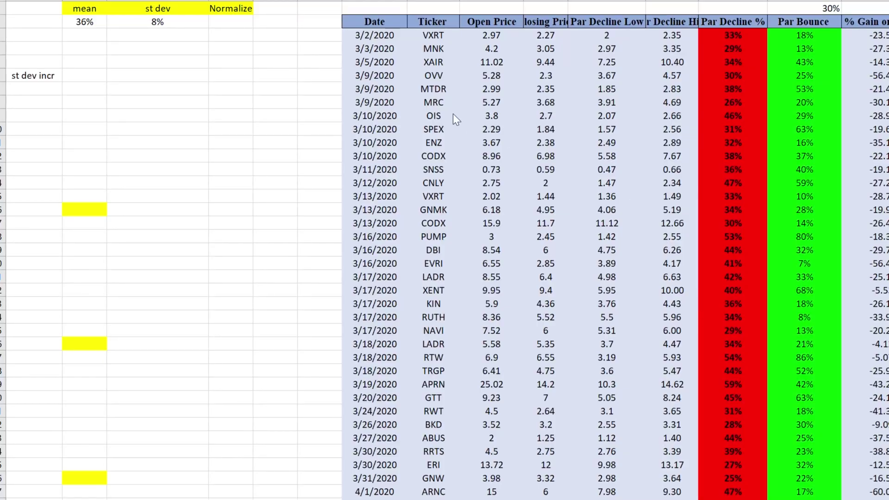
# Select the Par Decline % values from 3/3/2020 to 3/10 in the trade table
pyautogui.moveTo(672, 317); pyautogui.dragTo(672, 371)
pyautogui.click(730, 336)
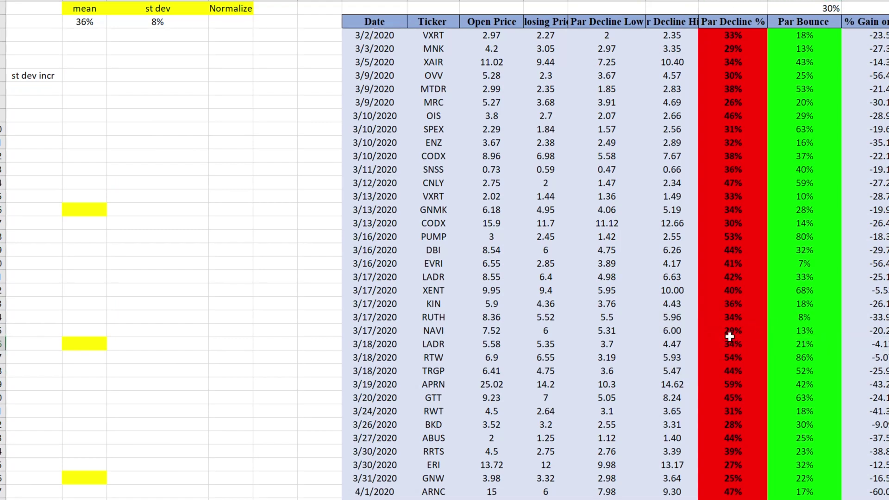
pyautogui.hscroll(5, 730, 336)
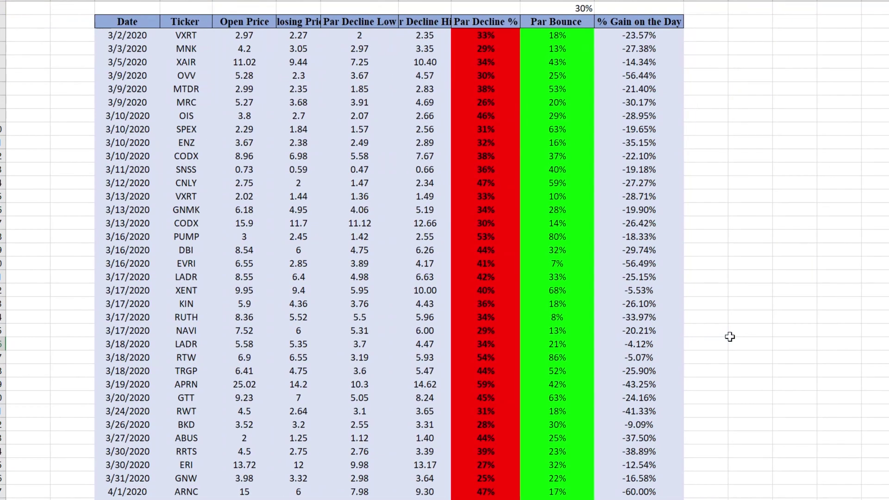
pyautogui.press('Left')
pyautogui.press('Left')
pyautogui.press('Left')
pyautogui.press('Left')
pyautogui.press('Left')
pyautogui.press('Left')
pyautogui.press('Left')
pyautogui.press('Left')
pyautogui.press('Left')
pyautogui.press('Left')
pyautogui.press('Left')
pyautogui.press('Left')
pyautogui.press('Left')
pyautogui.press('Left')
pyautogui.press('Left')
pyautogui.press('Left')
pyautogui.press('Left')
pyautogui.press('Left')
pyautogui.press('Left')
pyautogui.press('Left')
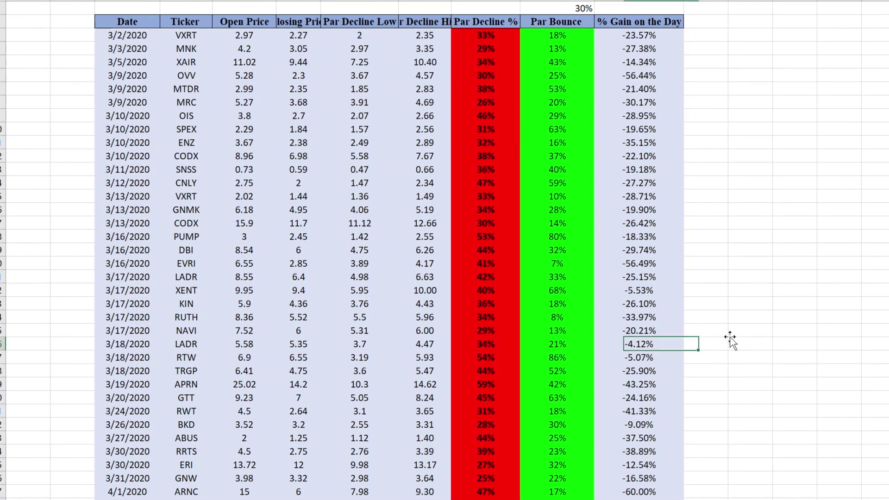
pyautogui.hotkey('ctrl', 'Right')
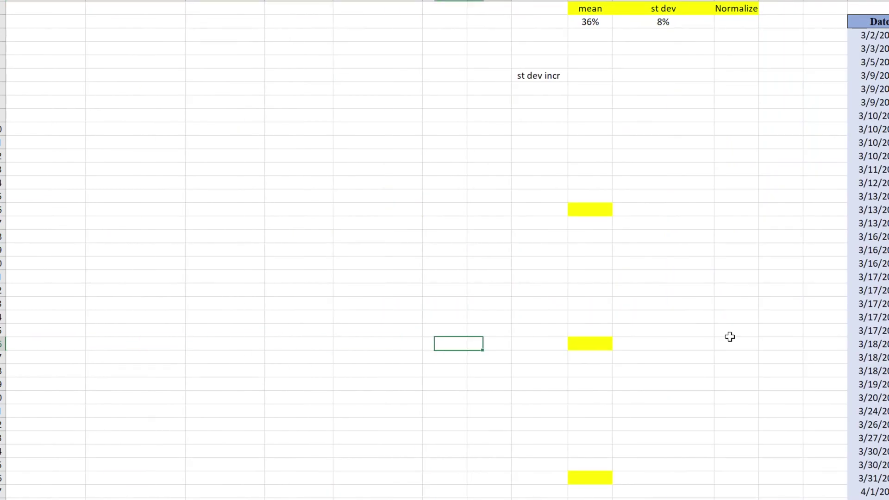
pyautogui.hscroll(4, 730, 337)
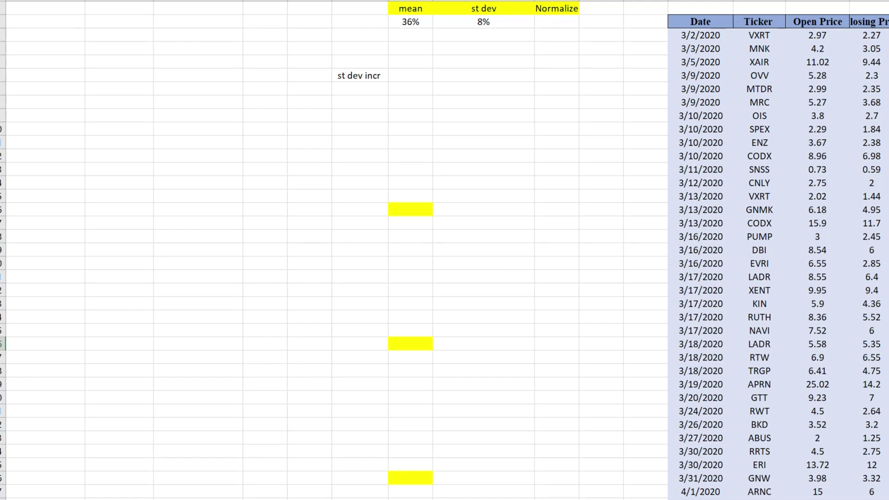
pyautogui.press('Up')
pyautogui.press('Up')
pyautogui.press('Up')
pyautogui.press('Up')
pyautogui.press('Right')
pyautogui.press('Right')
pyautogui.press('Right')
pyautogui.press('Right')
pyautogui.press('Right')
pyautogui.press('Right')
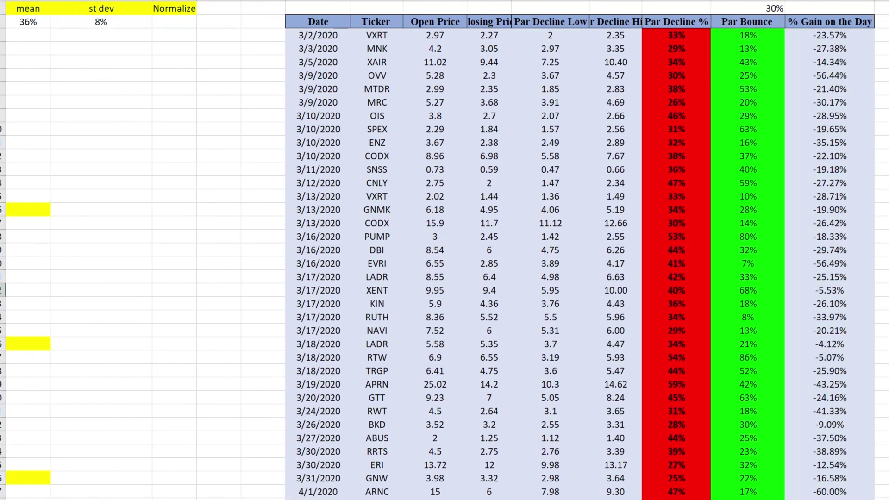
pyautogui.click(683, 44)
pyautogui.moveTo(684, 41); pyautogui.dragTo(685, 130)
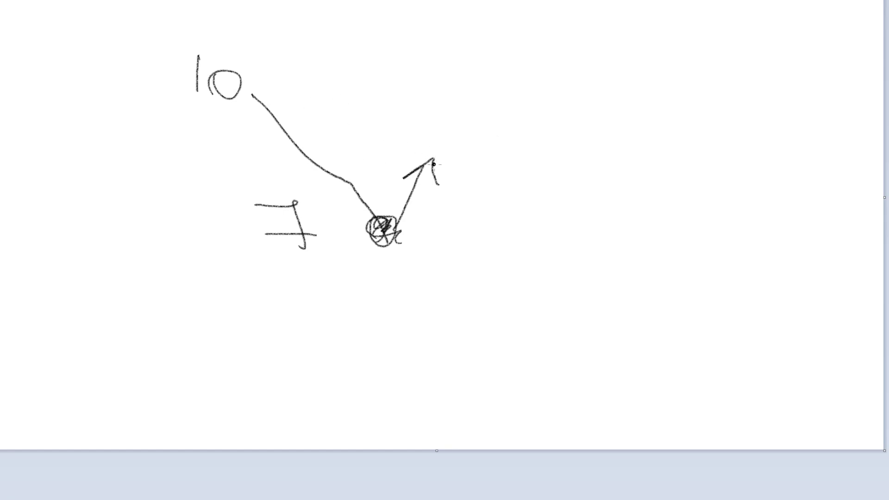
# Add arrows to the bounce sketch and write -30 and 50 beside it
pyautogui.moveTo(439, 165)
pyautogui.mouseDown()
pyautogui.moveTo(432, 172)
pyautogui.moveTo(451, 184)
pyautogui.moveTo(507, 324)
pyautogui.mouseUp()
pyautogui.moveTo(507, 289)
pyautogui.mouseDown()
pyautogui.moveTo(506, 323)
pyautogui.moveTo(488, 314)
pyautogui.mouseUp()
pyautogui.moveTo(302, 369)
pyautogui.mouseDown()
pyautogui.moveTo(377, 341)
pyautogui.moveTo(364, 364)
pyautogui.mouseUp()
pyautogui.moveTo(387, 333)
pyautogui.mouseDown()
pyautogui.moveTo(419, 333)
pyautogui.moveTo(388, 326)
pyautogui.mouseUp()
pyautogui.moveTo(449, 362)
pyautogui.mouseDown()
pyautogui.moveTo(442, 397)
pyautogui.moveTo(468, 357)
pyautogui.mouseUp()
pyautogui.moveTo(482, 353); pyautogui.dragTo(515, 355)
pyautogui.moveTo(543, 320)
pyautogui.mouseDown()
pyautogui.moveTo(579, 365)
pyautogui.moveTo(560, 368)
pyautogui.mouseUp()
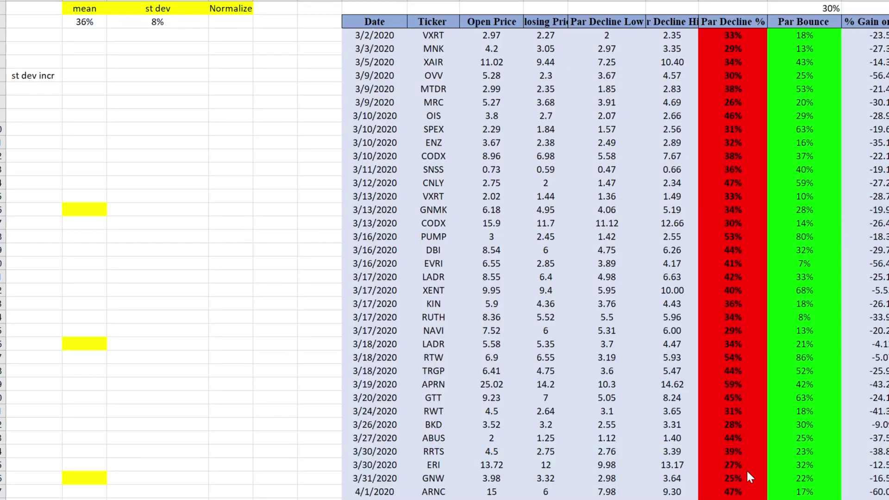
# Enter the -3.00 starting increment and a +0.1 formula below it giving -2.90
pyautogui.click(33, 89)
pyautogui.click(77, 75)
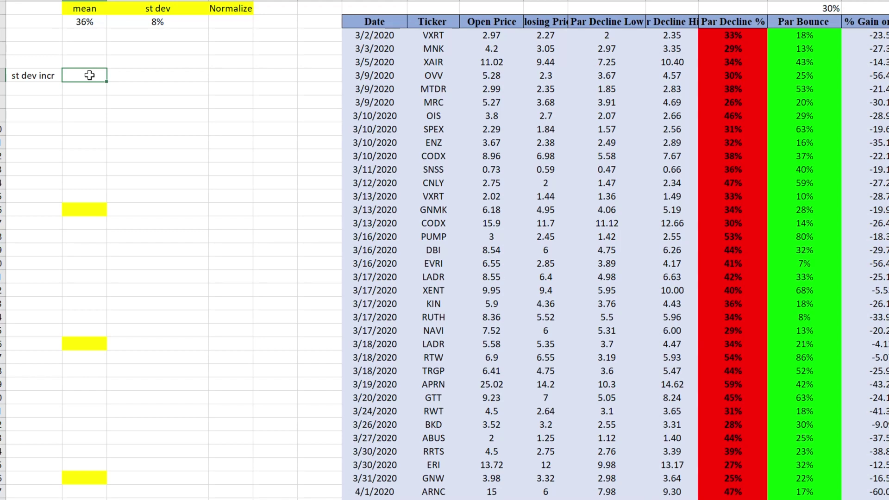
pyautogui.write('-3.5')
pyautogui.press('Return')
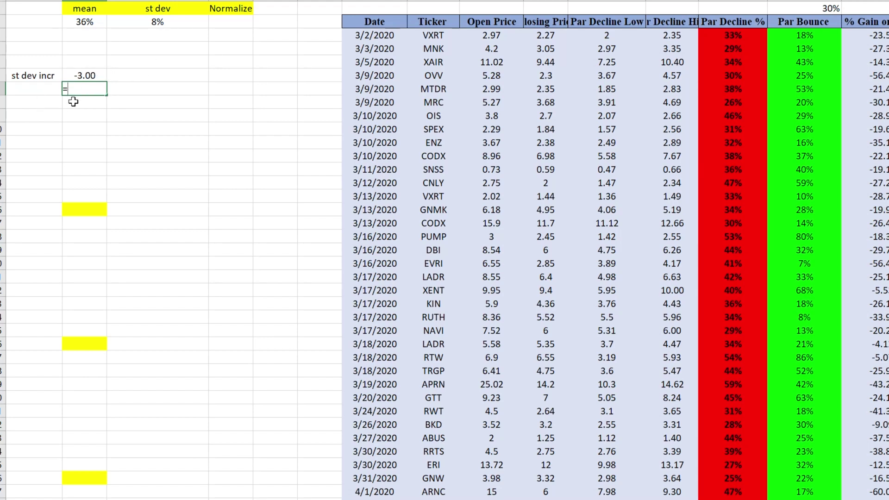
pyautogui.write('=')
pyautogui.click(82, 73)
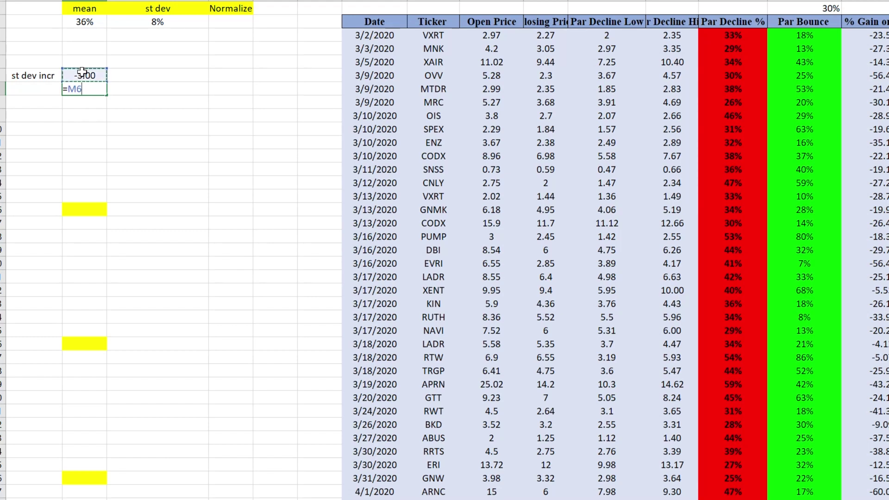
pyautogui.write('+0.1')
pyautogui.press('Return')
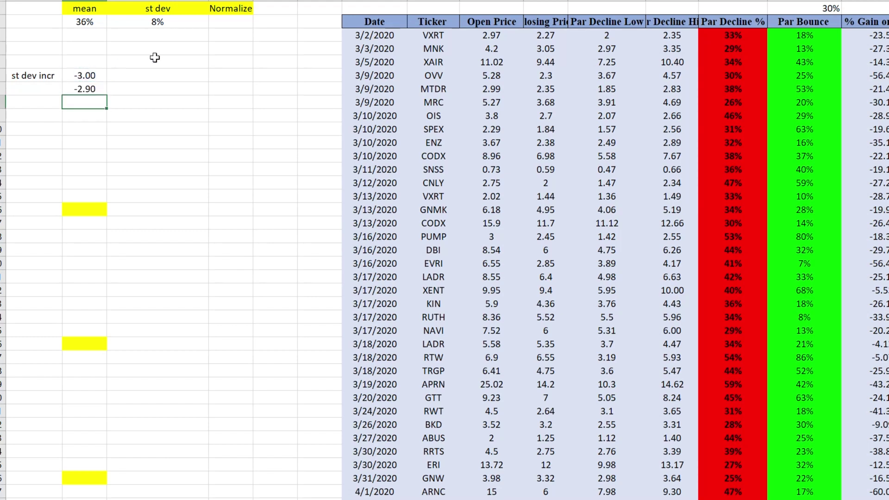
# Fill the increment formula down the column and delete the surplus 3.10–3.30 values
pyautogui.click(86, 89)
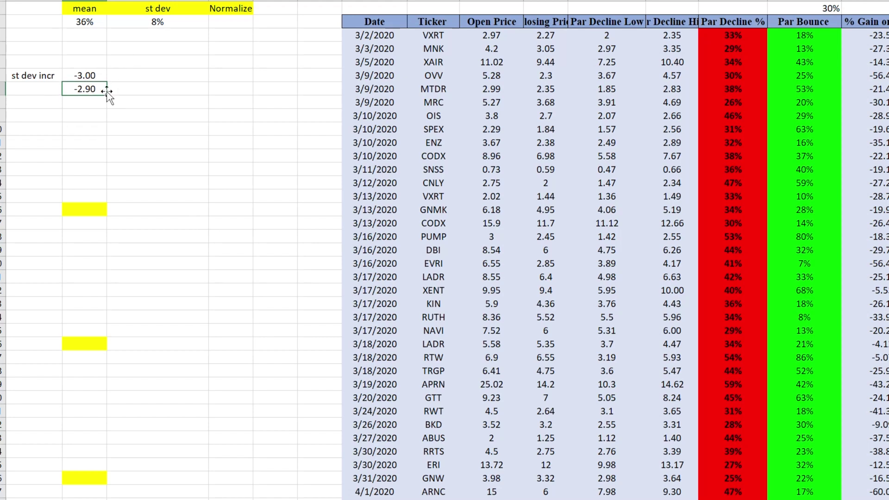
pyautogui.moveTo(106, 125); pyautogui.dragTo(93, 499)
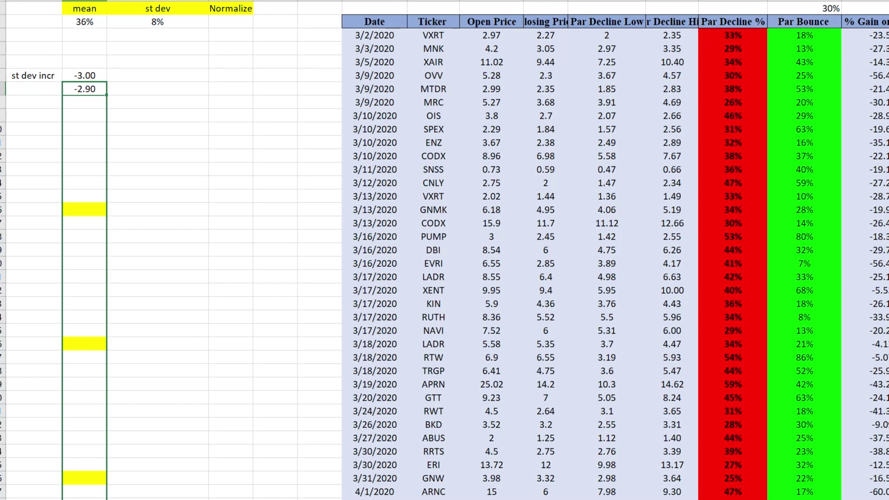
pyautogui.moveTo(93, 499); pyautogui.dragTo(92, 499)
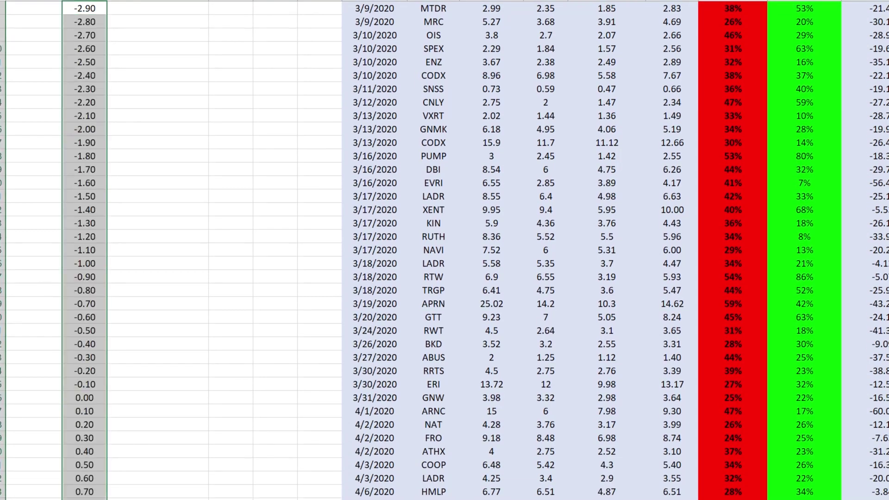
pyautogui.scroll(-2, 444, 250)
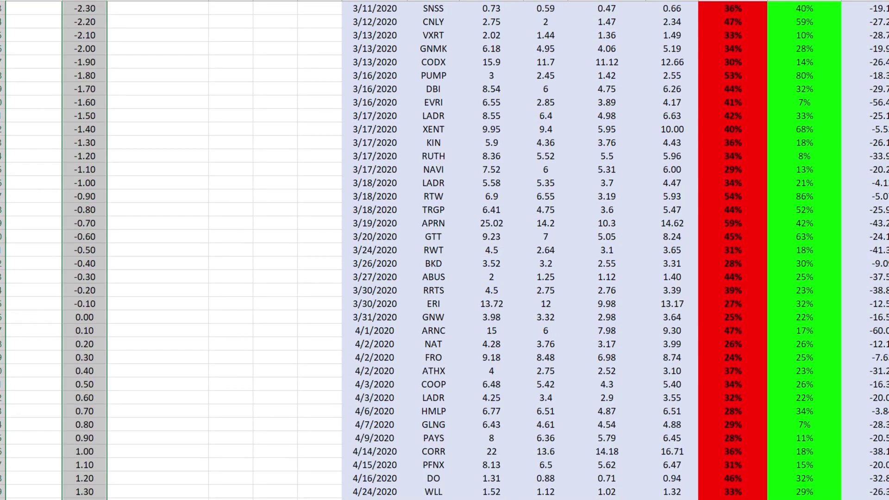
pyautogui.scroll(-7, 444, 250)
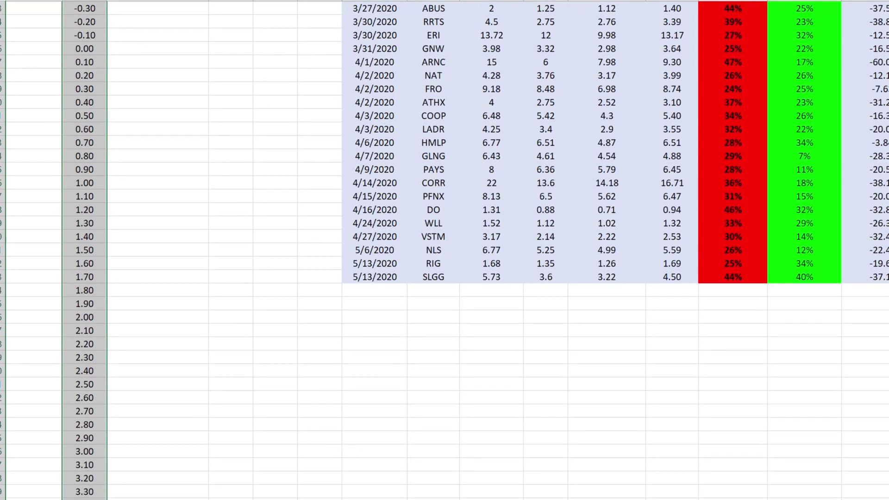
pyautogui.moveTo(88, 492); pyautogui.dragTo(89, 465)
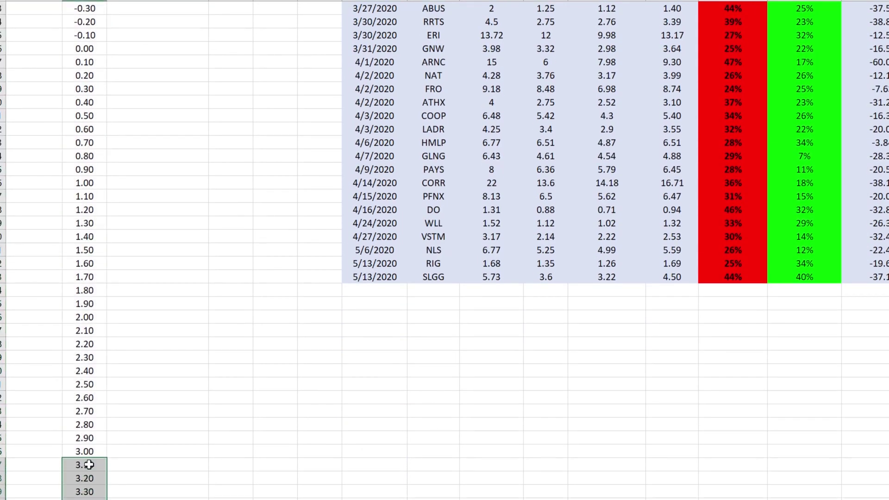
pyautogui.press('Delete')
pyautogui.scroll(11, 139, 370)
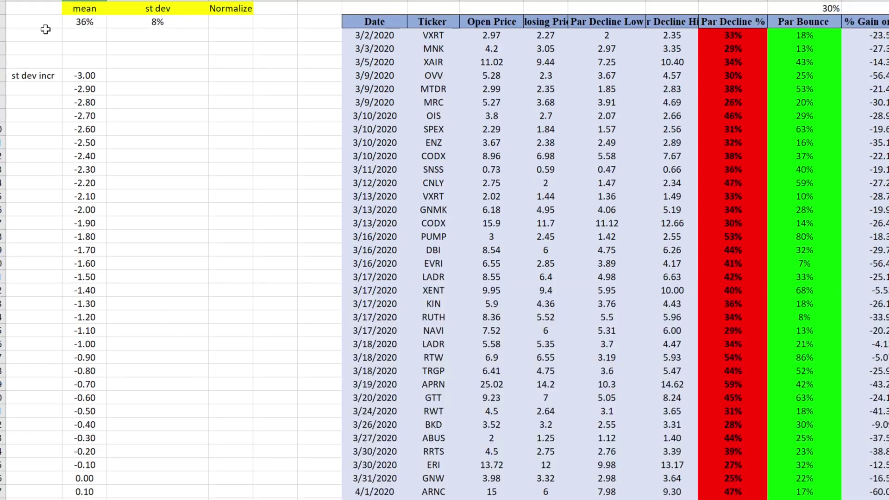
pyautogui.click(129, 76)
pyautogui.click(90, 76)
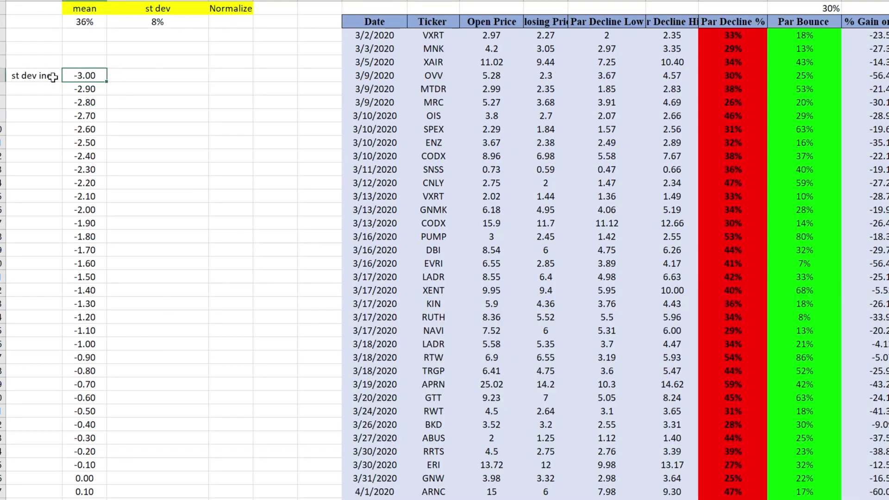
# Finalize the 36% mean formula and the =STDEV.S(X3:X53) st dev formula showing 8%
pyautogui.click(82, 23)
pyautogui.press('F2')
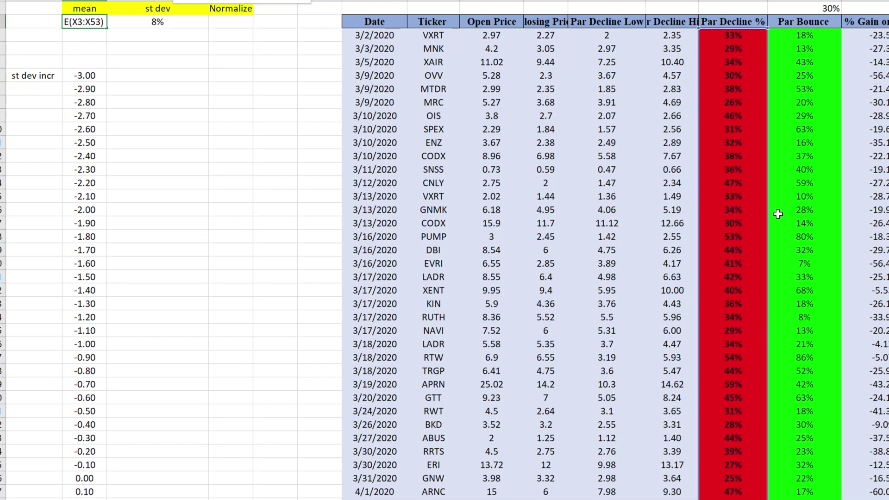
pyautogui.press('Return')
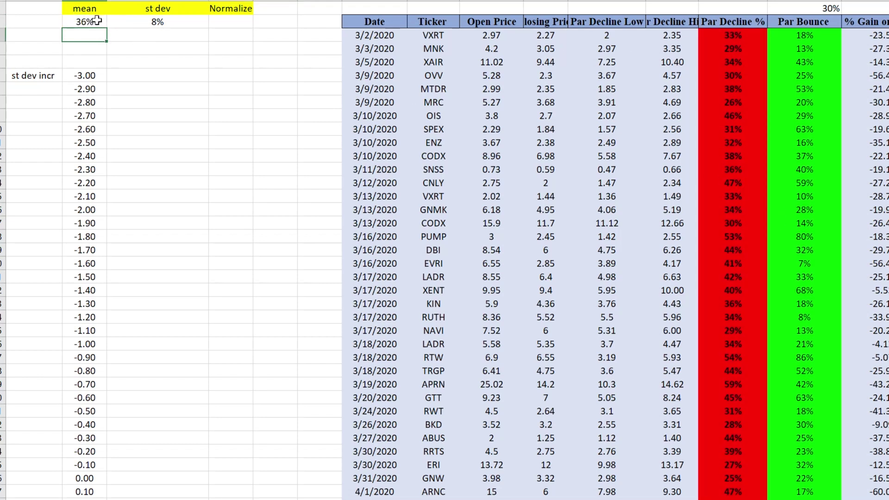
pyautogui.click(150, 24)
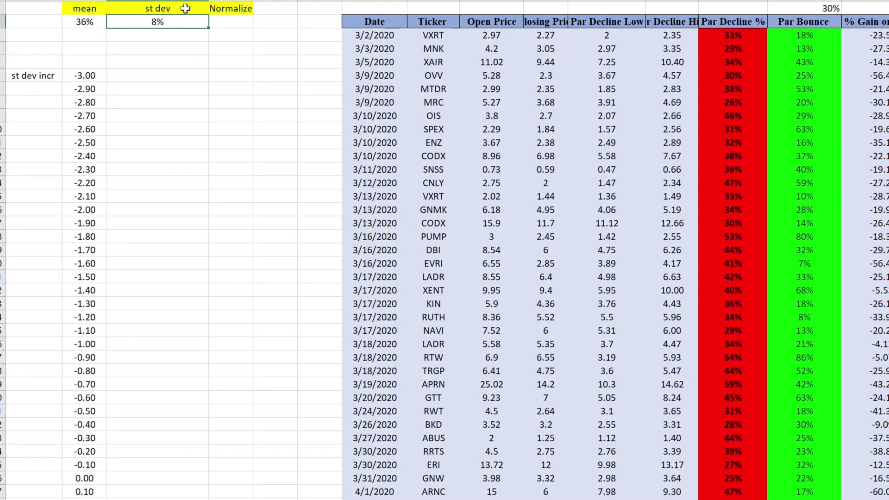
pyautogui.press('F2')
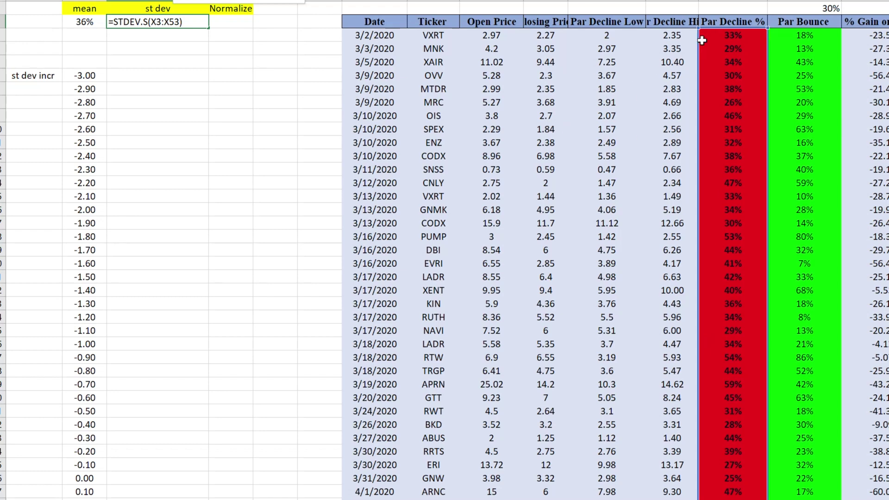
pyautogui.press('Return')
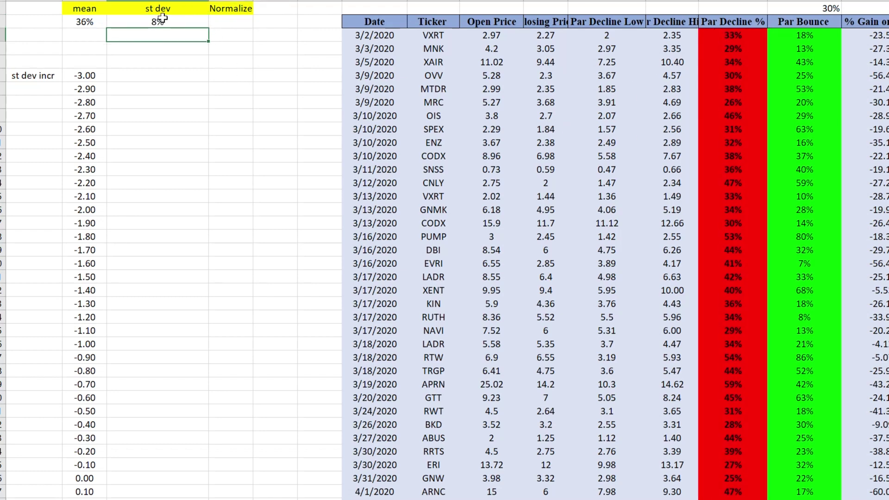
pyautogui.click(163, 19)
pyautogui.click(238, 21)
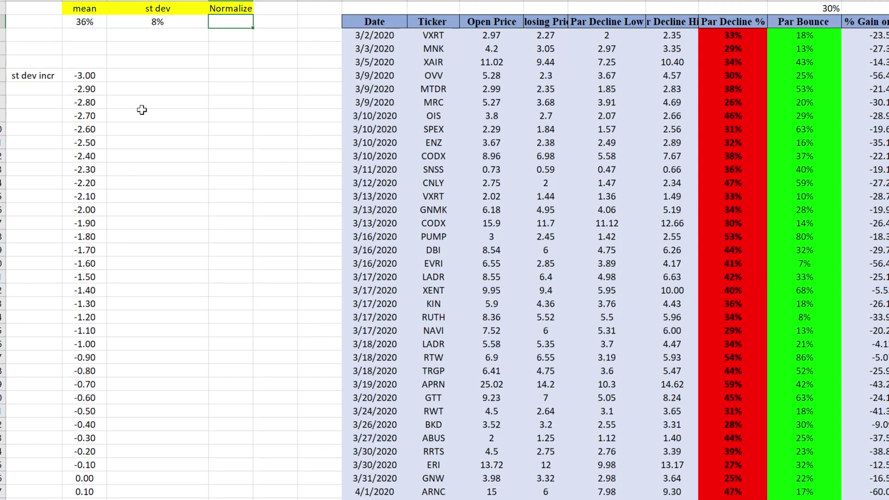
# Beside -3.00, enter mean minus three st devs (=M2-N2*3), giving 11%
pyautogui.click(144, 74)
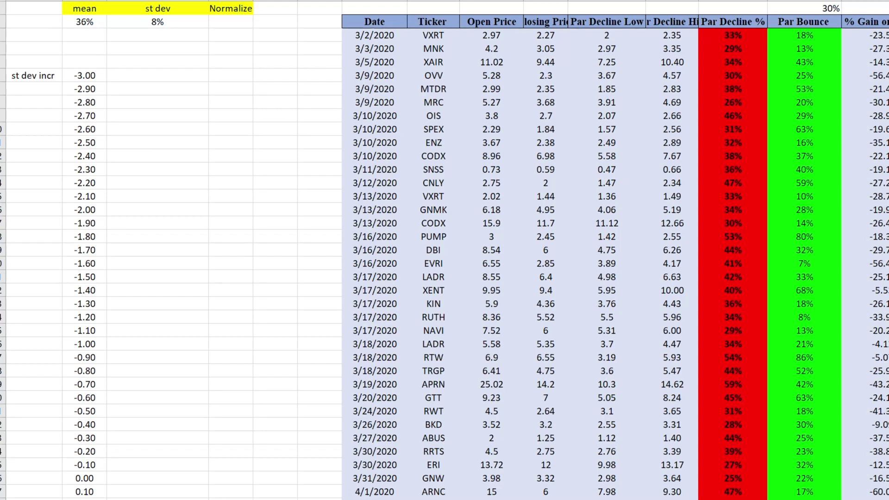
pyautogui.click(141, 79)
pyautogui.write('=')
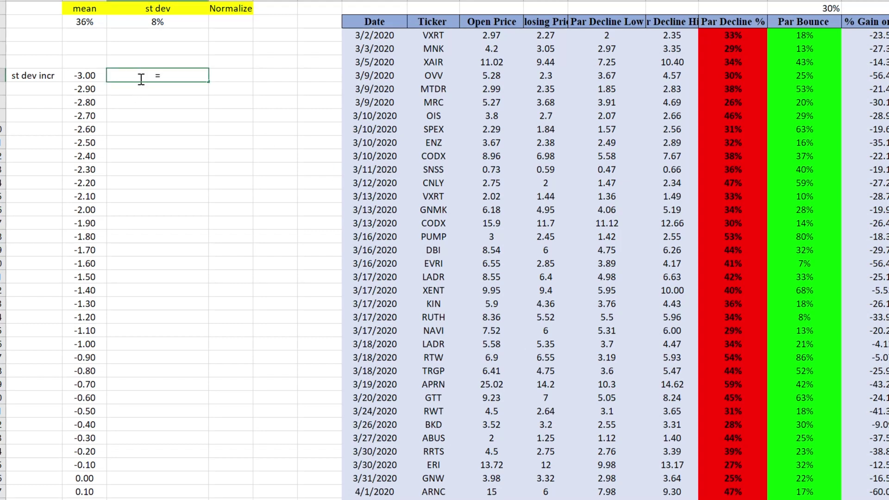
pyautogui.click(88, 22)
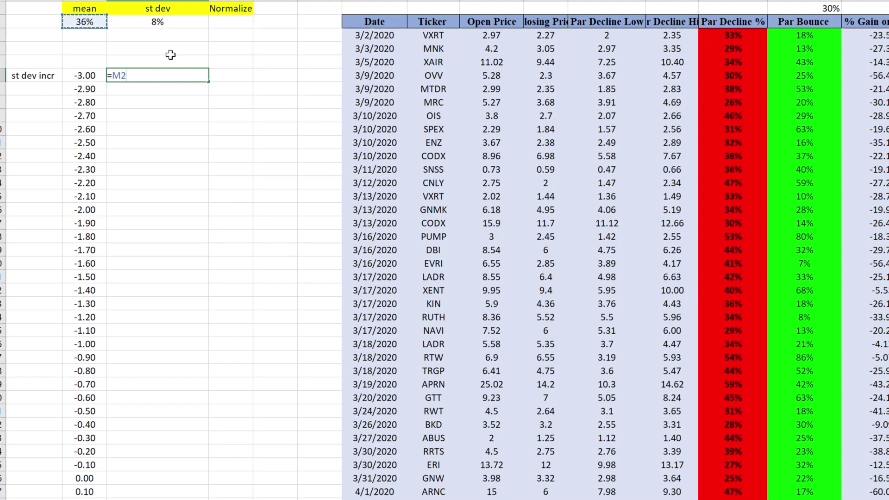
pyautogui.write('-')
pyautogui.click(166, 26)
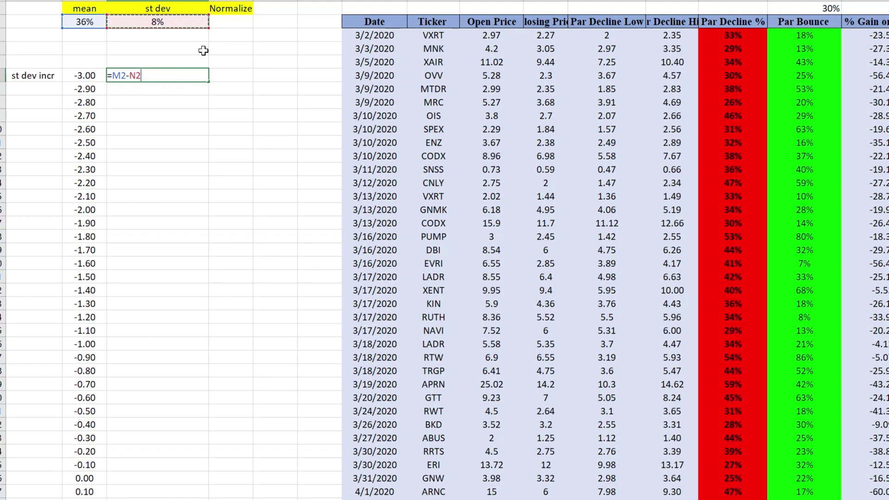
pyautogui.write('*3')
pyautogui.press('Return')
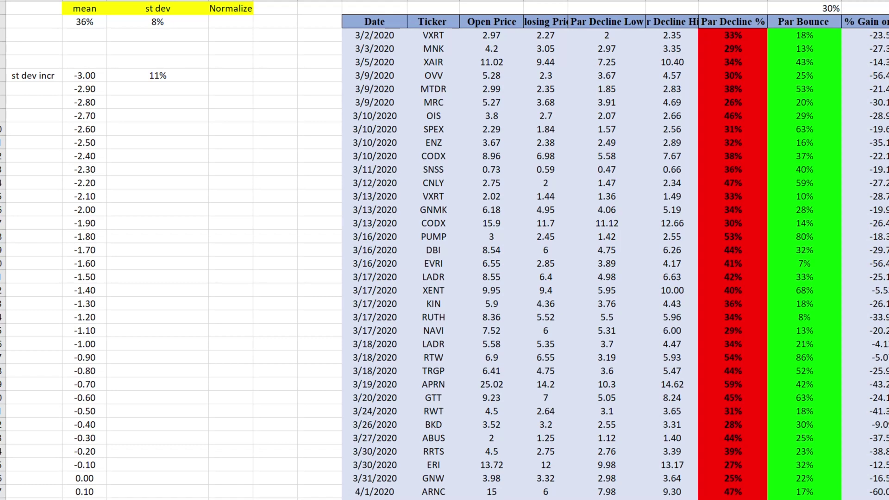
# Below it, enter the previous value plus the absolute st dev /10, giving 12%
pyautogui.click(171, 89)
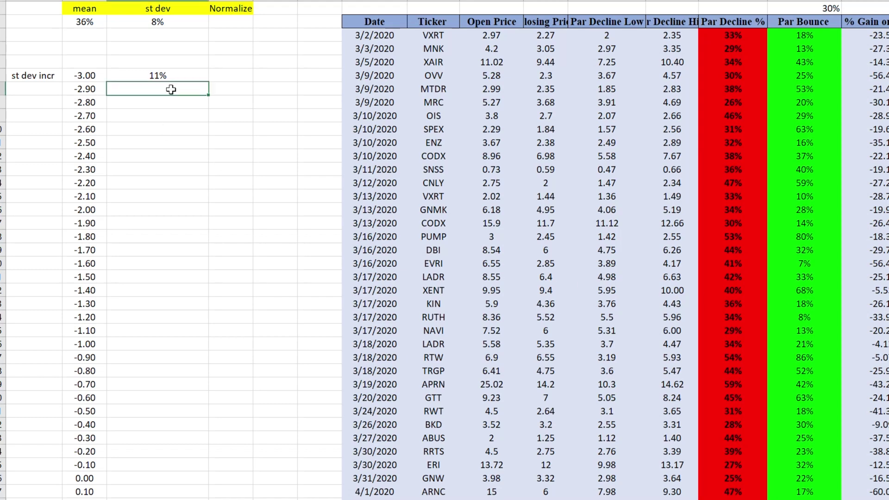
pyautogui.write('=')
pyautogui.click(151, 75)
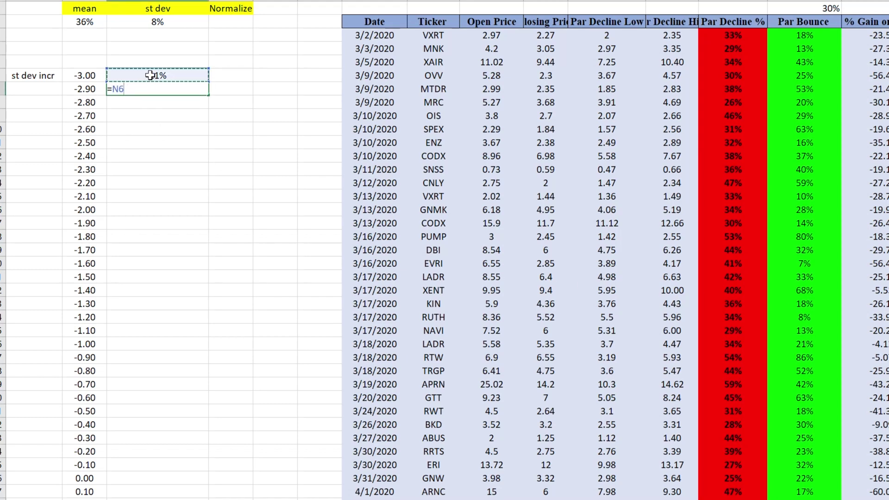
pyautogui.write('+')
pyautogui.click(172, 23)
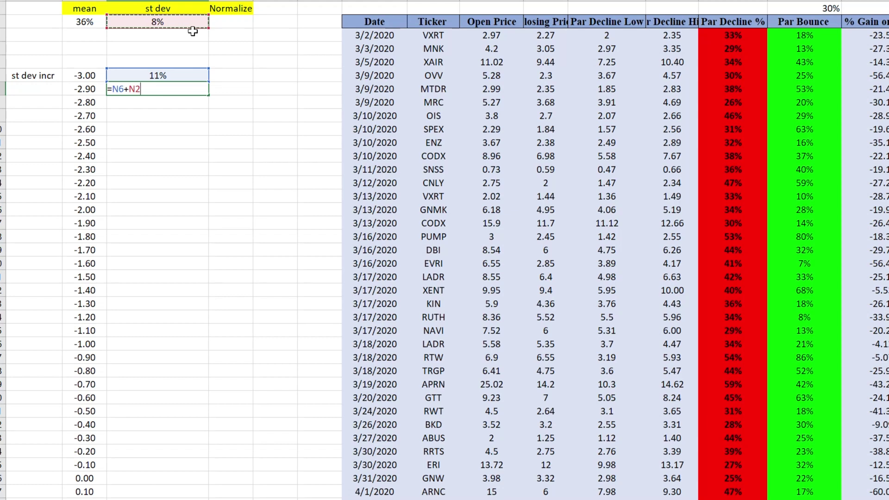
pyautogui.press('F4')
pyautogui.write('/10')
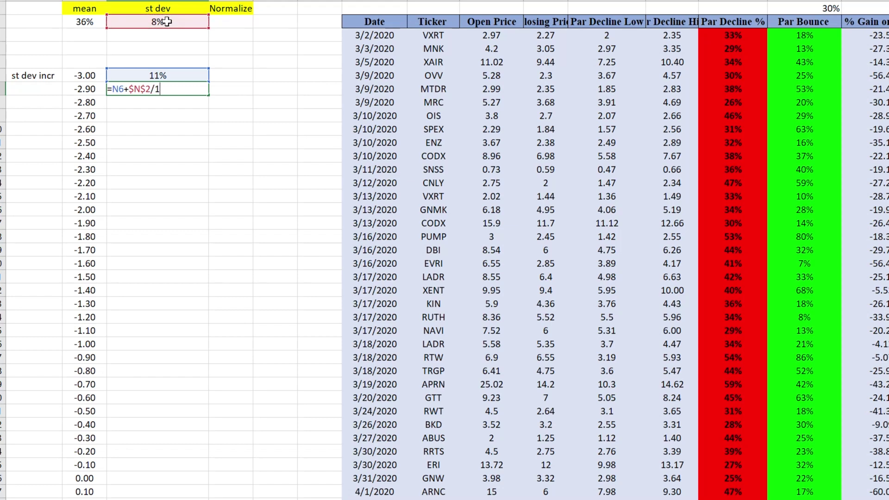
pyautogui.press('Return')
# Copy the 12% formula down the whole st dev column
pyautogui.click(171, 88)
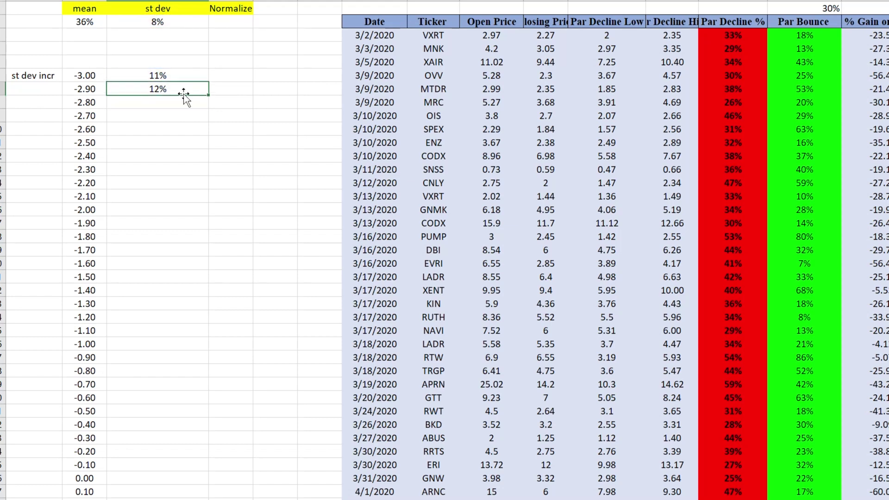
pyautogui.doubleClick(208, 94)
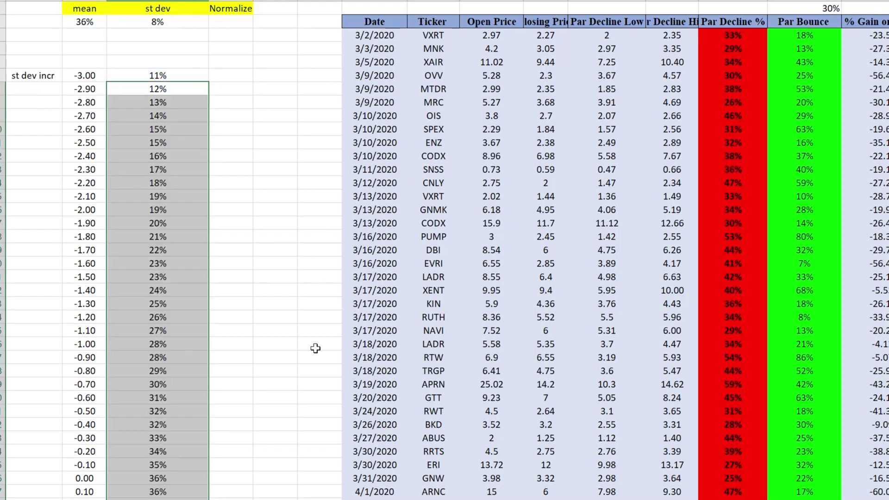
pyautogui.scroll(-5, 257, 321)
pyautogui.scroll(-2, 258, 324)
pyautogui.scroll(7, 260, 296)
pyautogui.click(217, 171)
pyautogui.scroll(-7, 218, 305)
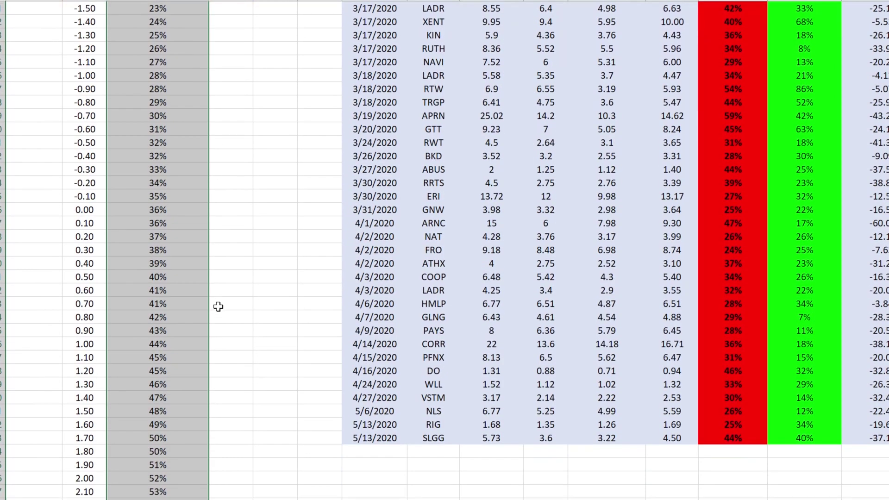
pyautogui.scroll(7, 244, 175)
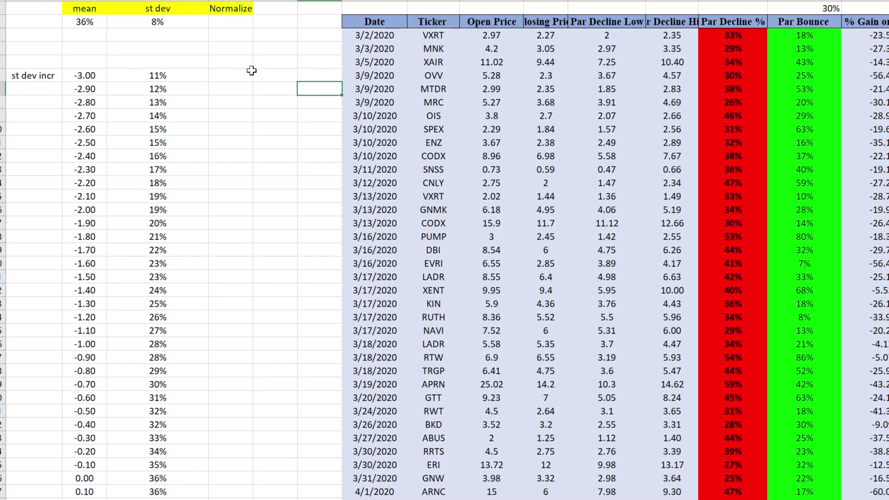
pyautogui.click(229, 73)
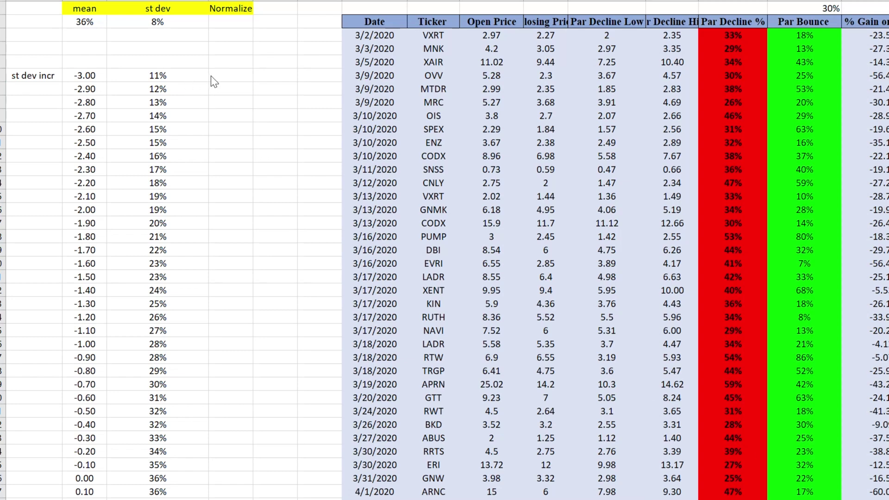
# Enter a non-cumulative NORM.DIST of 11% with absolute mean and st dev, giving 0.054473
pyautogui.write('=')
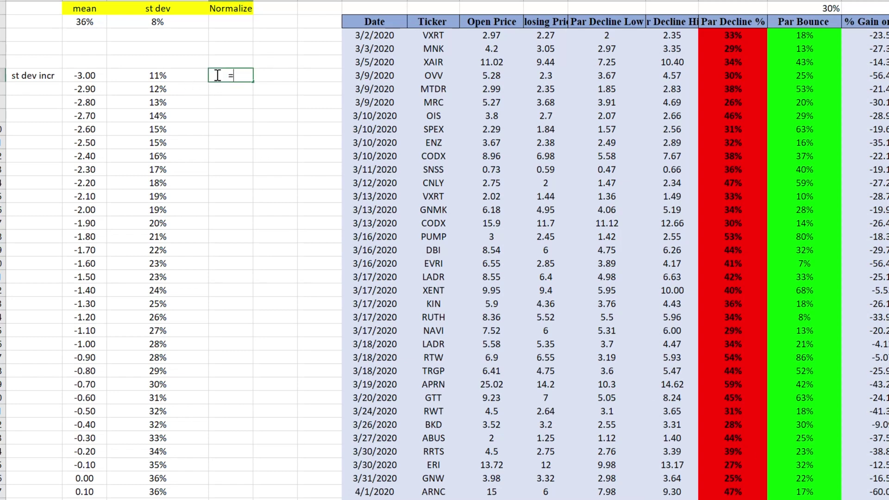
pyautogui.write('norm')
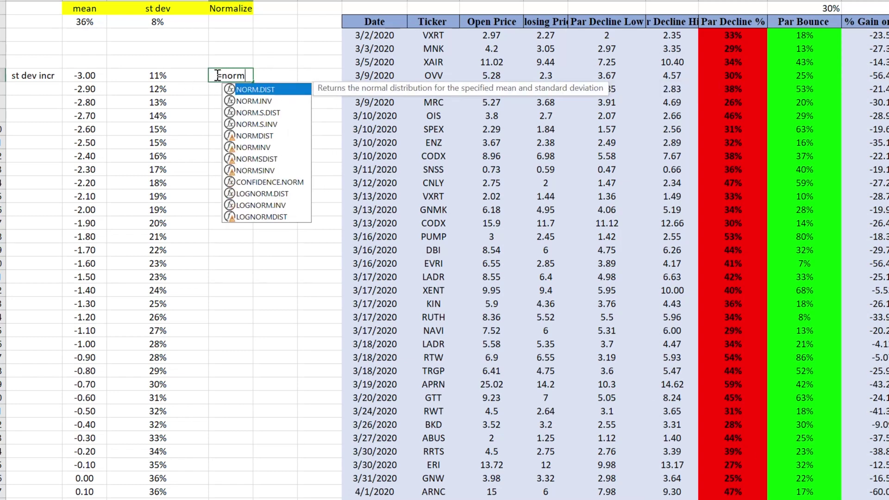
pyautogui.doubleClick(276, 89)
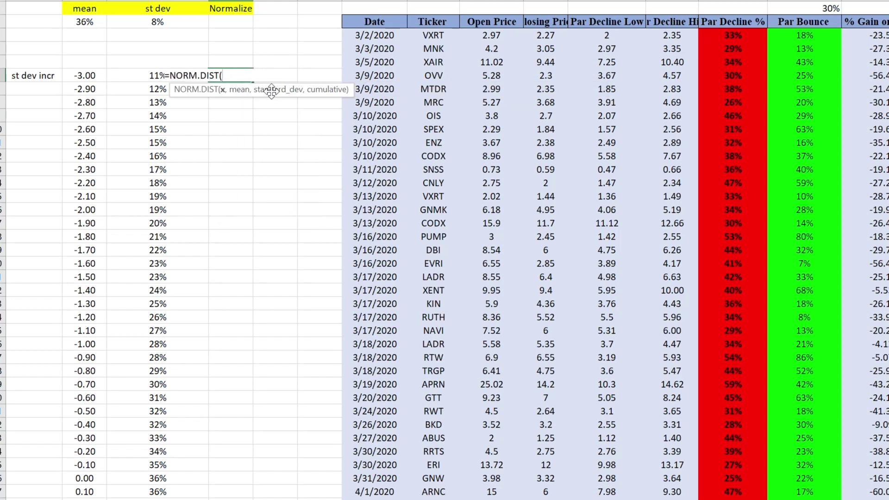
pyautogui.click(143, 76)
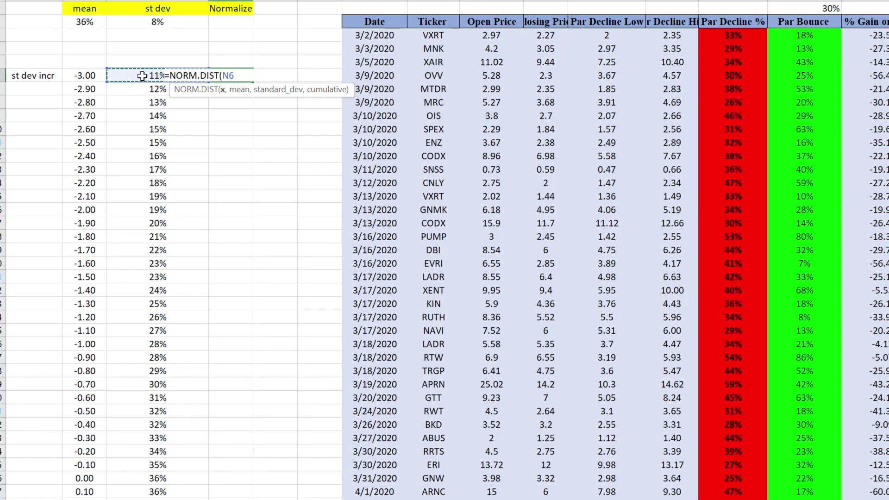
pyautogui.write(',')
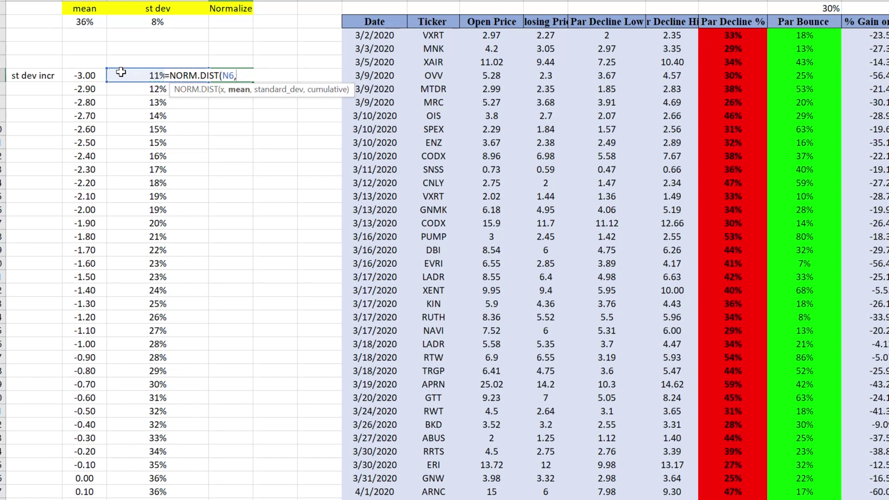
pyautogui.click(89, 22)
pyautogui.press('F4')
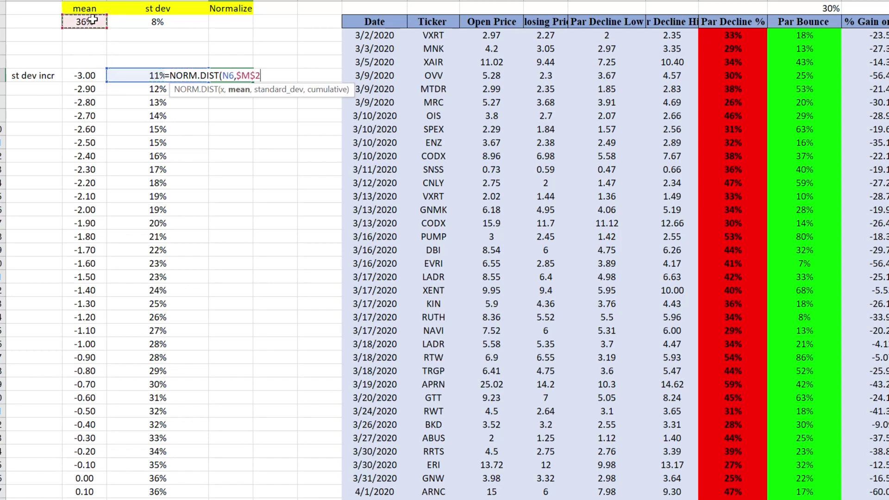
pyautogui.write(',')
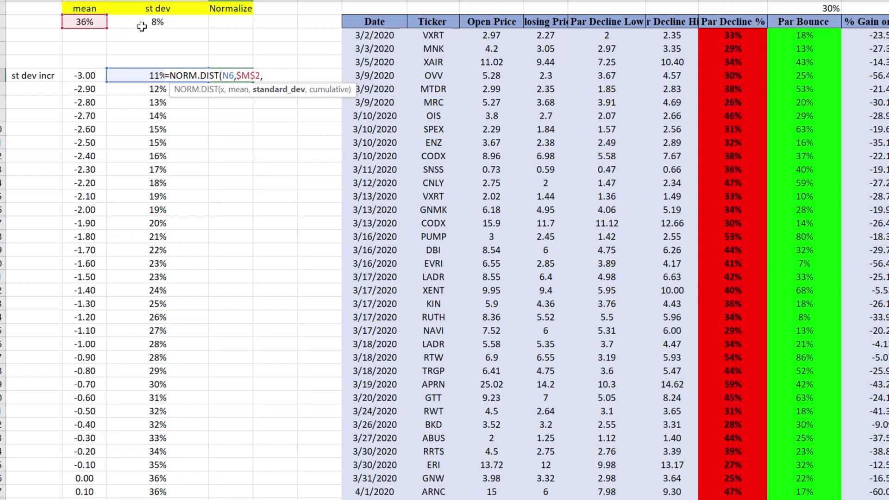
pyautogui.click(179, 28)
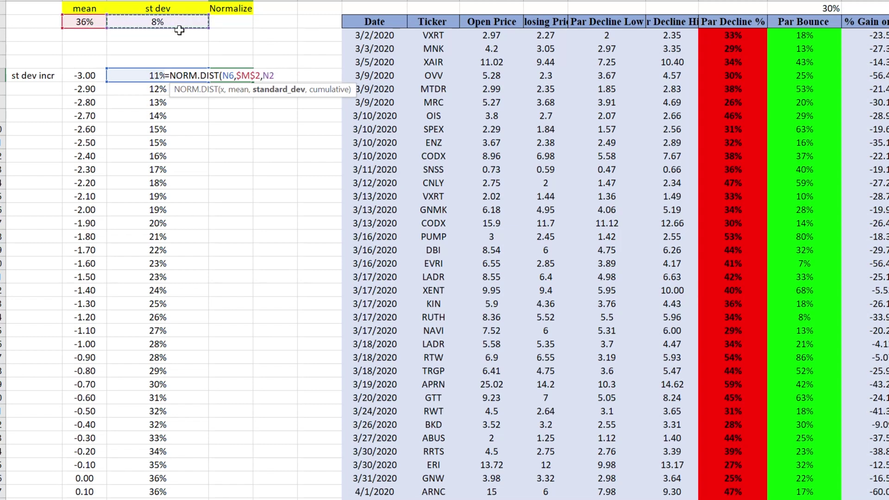
pyautogui.press('F4')
pyautogui.write(',')
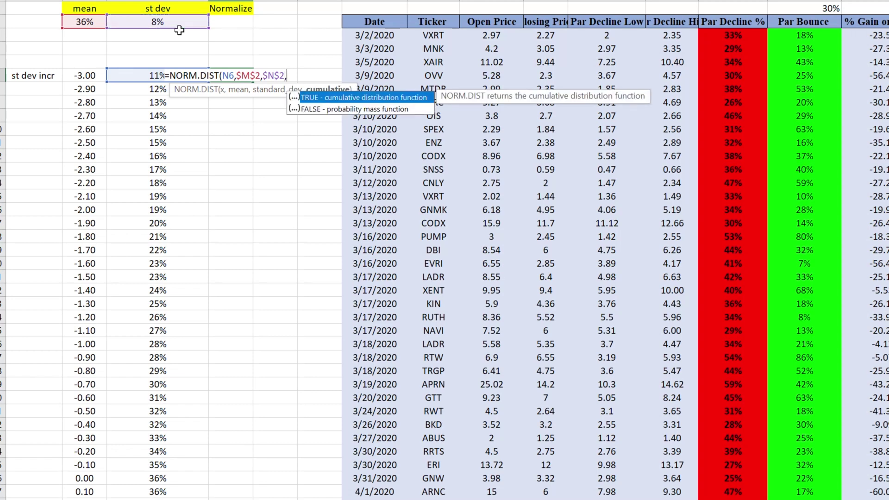
pyautogui.write('false')
pyautogui.press('Return')
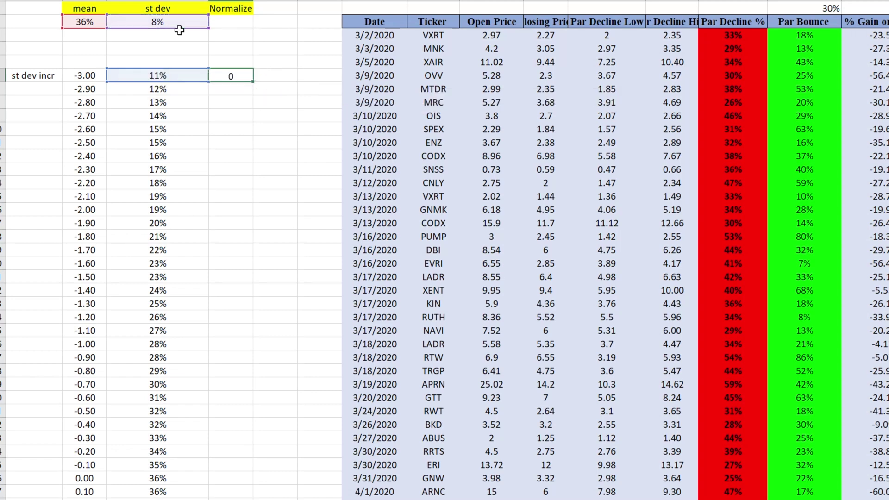
pyautogui.press('Return')
# Copy the NORM.DIST formula down the entire Normalize column
pyautogui.click(229, 75)
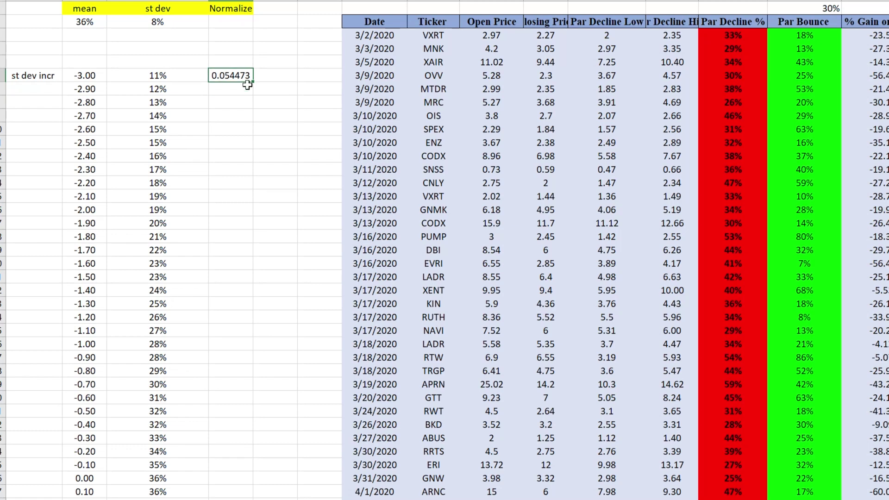
pyautogui.doubleClick(254, 83)
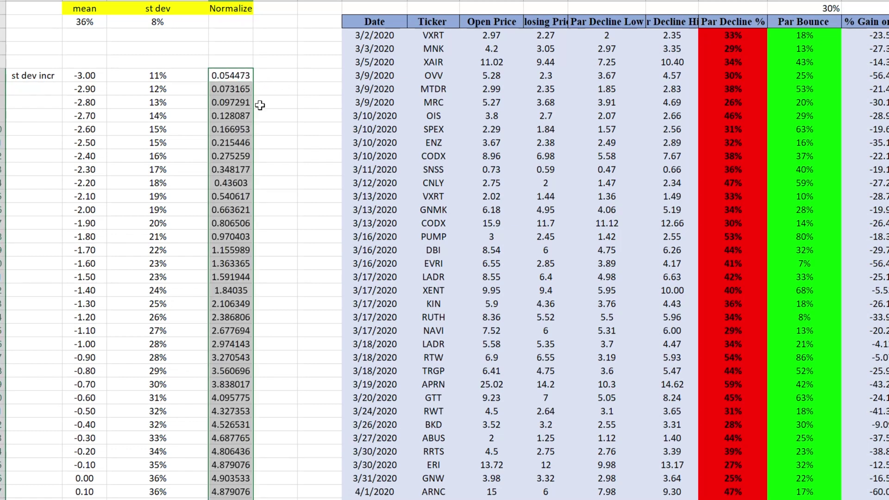
pyautogui.scroll(-13, 315, 407)
pyautogui.scroll(13, 314, 407)
pyautogui.scroll(-4, 444, 250)
pyautogui.scroll(4, 445, 250)
pyautogui.click(360, 170)
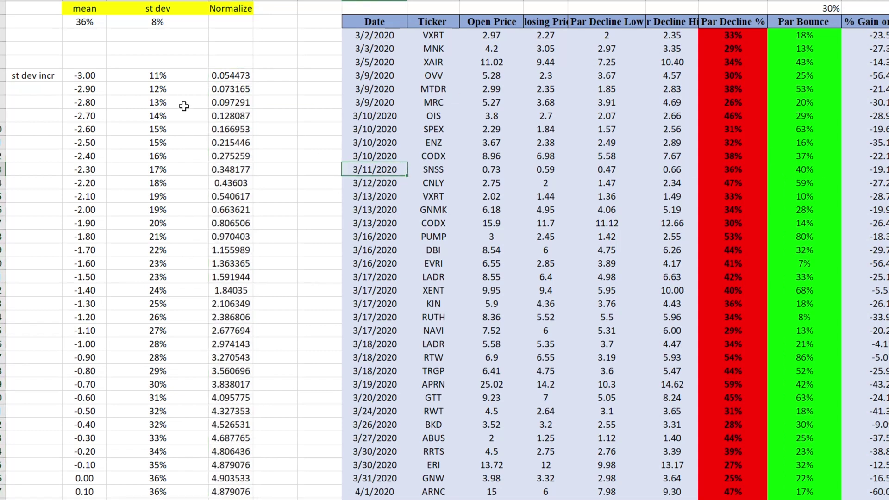
# Insert a Scatter with Smooth Lines chart of the st dev and Normalize columns
pyautogui.moveTo(152, 79); pyautogui.dragTo(226, 77)
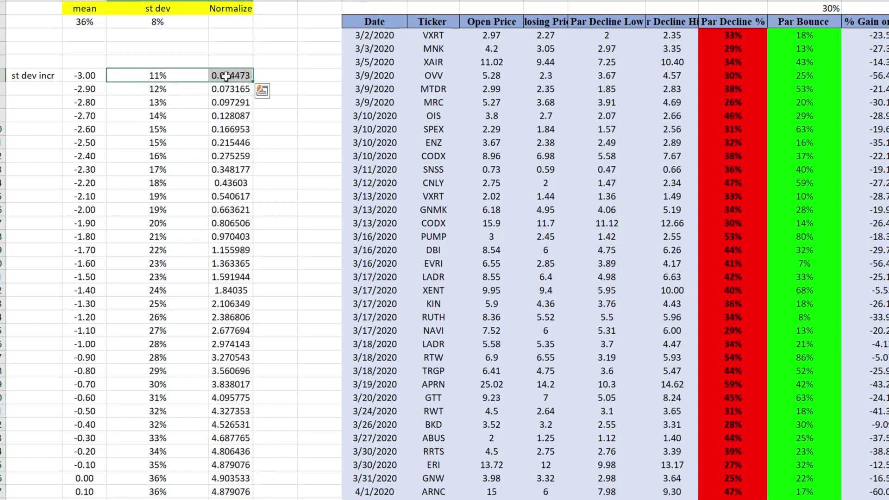
pyautogui.hotkey('ctrl', 'shift', 'Down')
pyautogui.scroll(2, 436, 203)
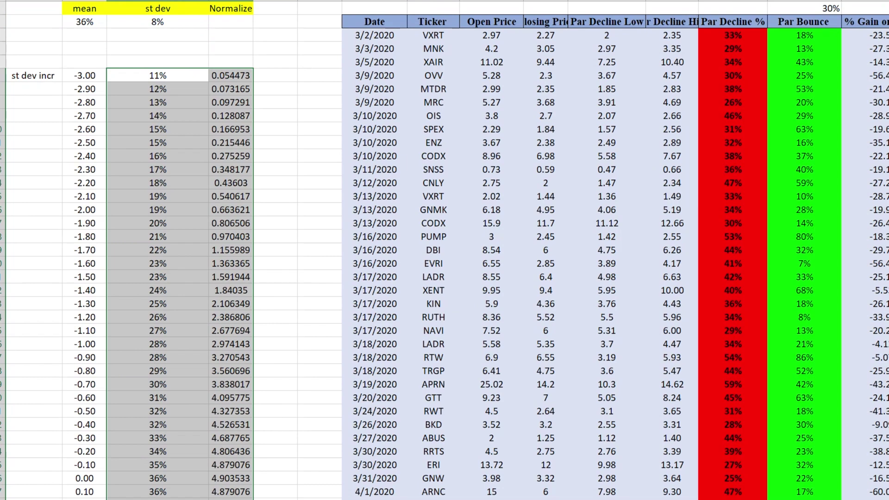
pyautogui.click(618, 1)
pyautogui.click(676, 10)
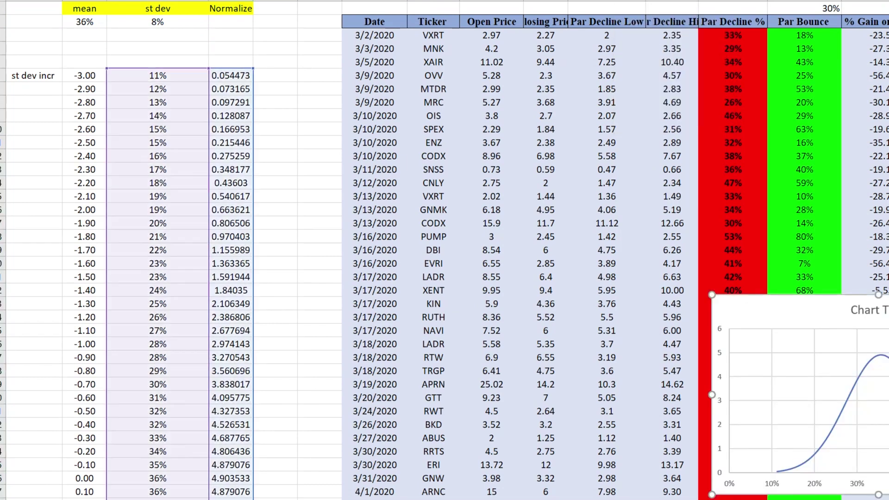
# Move the chart over the data table and enlarge it toward the lower right
pyautogui.moveTo(819, 311)
pyautogui.mouseDown()
pyautogui.moveTo(314, 38)
pyautogui.moveTo(310, 87)
pyautogui.mouseUp()
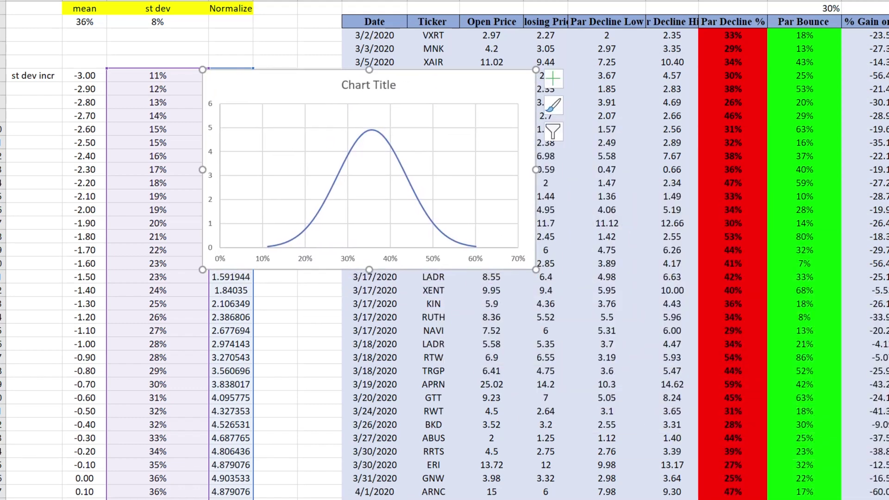
pyautogui.click(618, 1)
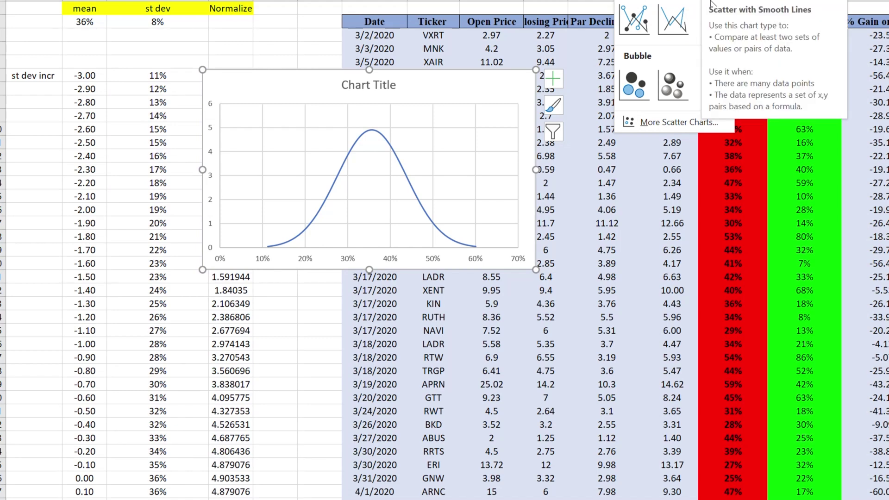
pyautogui.click(450, 84)
pyautogui.moveTo(536, 268); pyautogui.dragTo(850, 492)
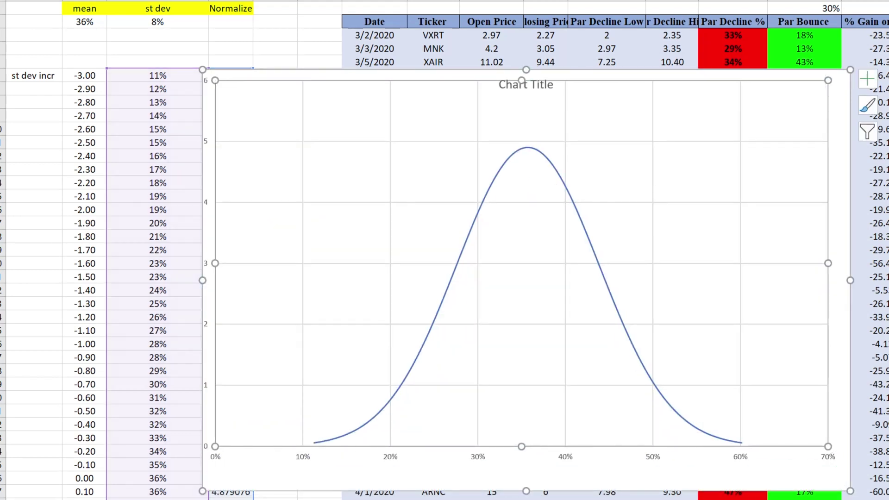
pyautogui.moveTo(658, 85); pyautogui.dragTo(640, 49)
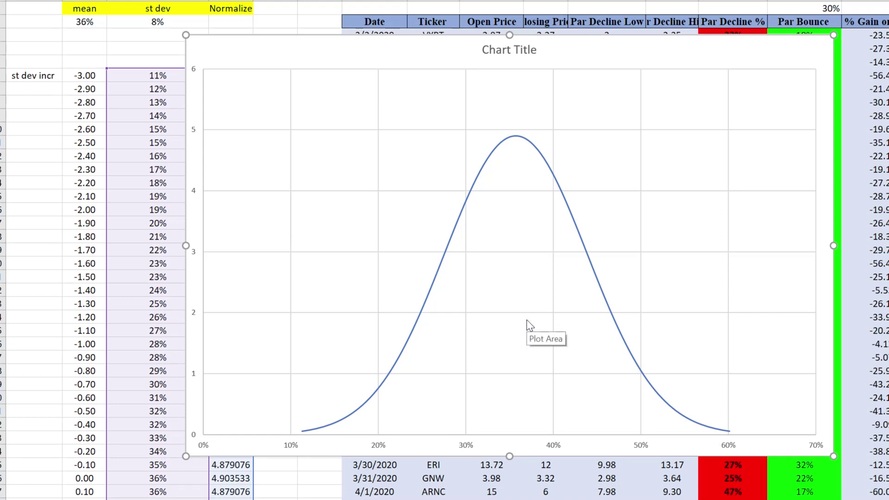
pyautogui.moveTo(604, 300)
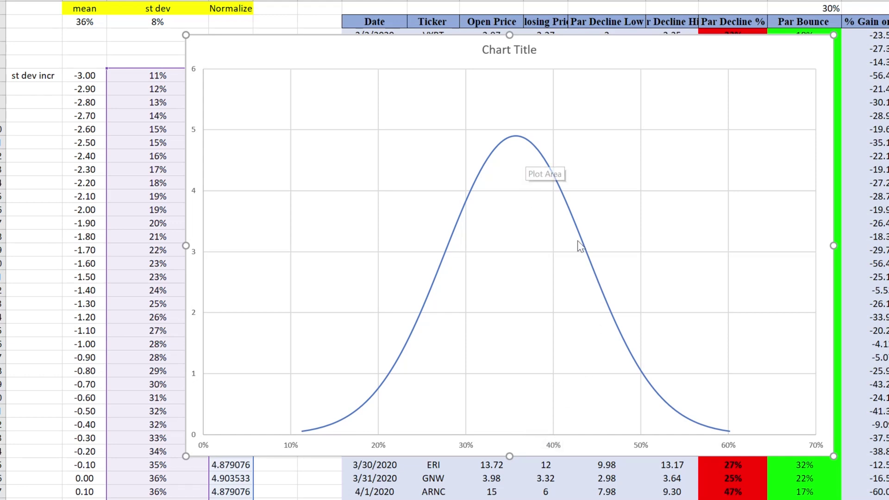
# Set the horizontal axis minimum bound to 0.2 and maximum to 0.65
pyautogui.rightClick(556, 446)
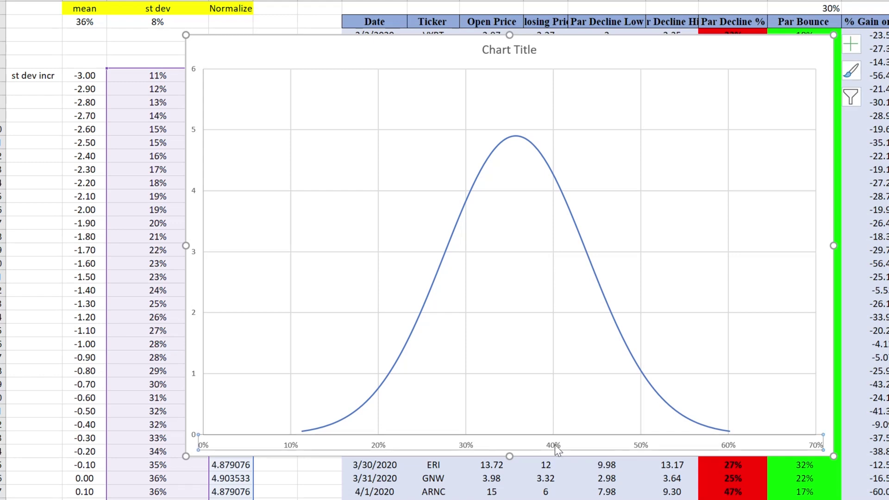
pyautogui.press('Escape')
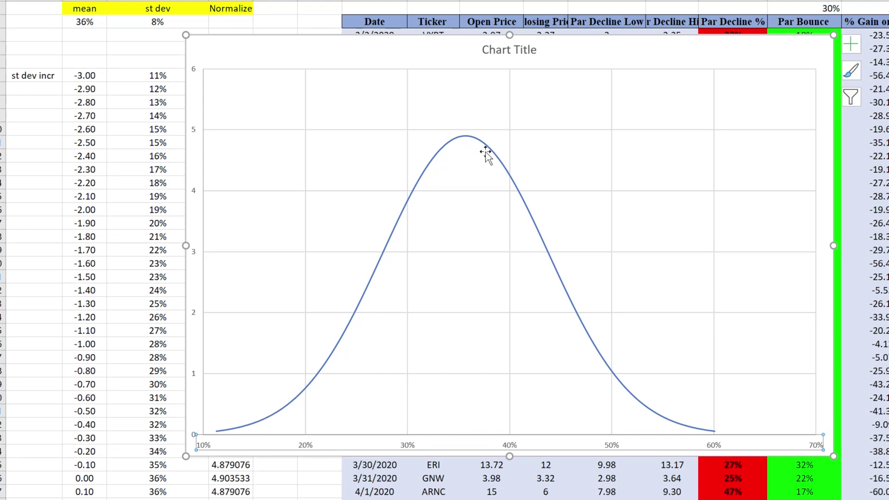
pyautogui.moveTo(574, 227)
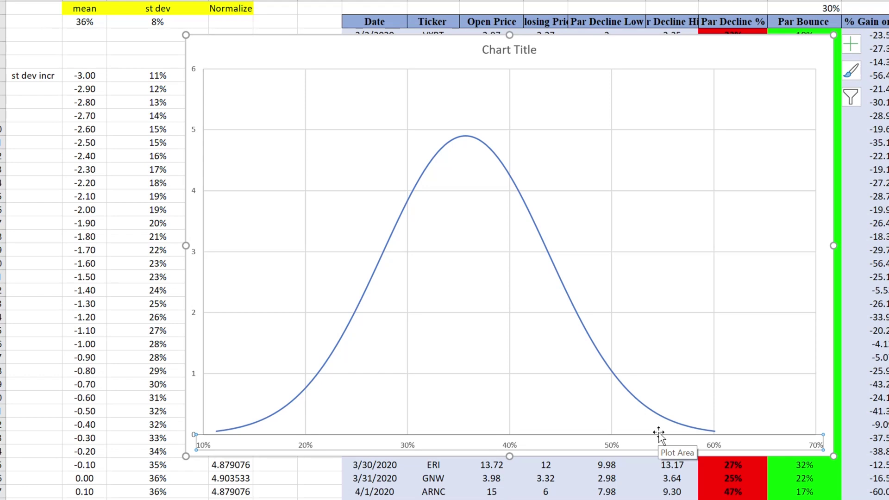
pyautogui.press('Escape')
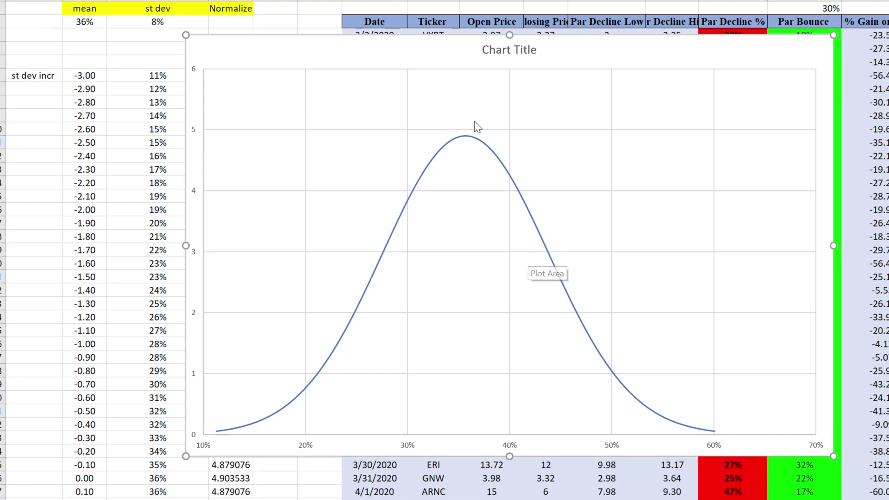
pyautogui.moveTo(468, 138)
pyautogui.click(458, 445)
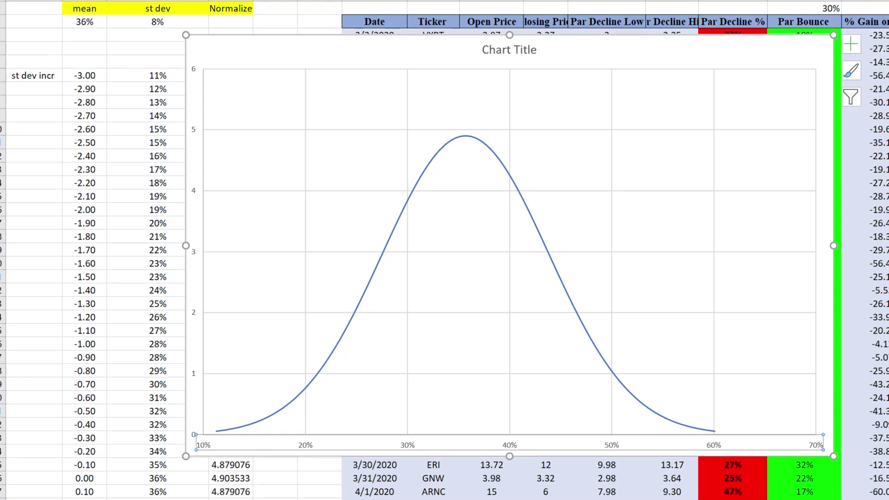
pyautogui.press('Return')
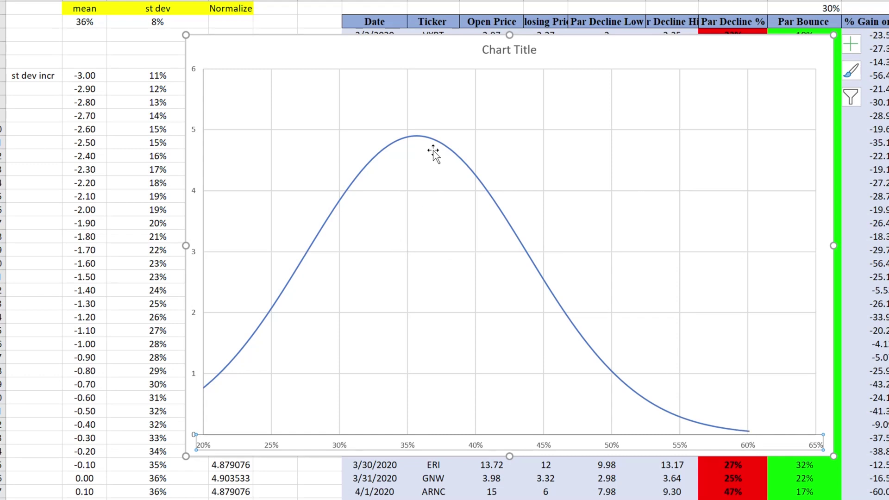
# Shift the chart slightly right and down
pyautogui.moveTo(410, 138)
pyautogui.click(313, 111)
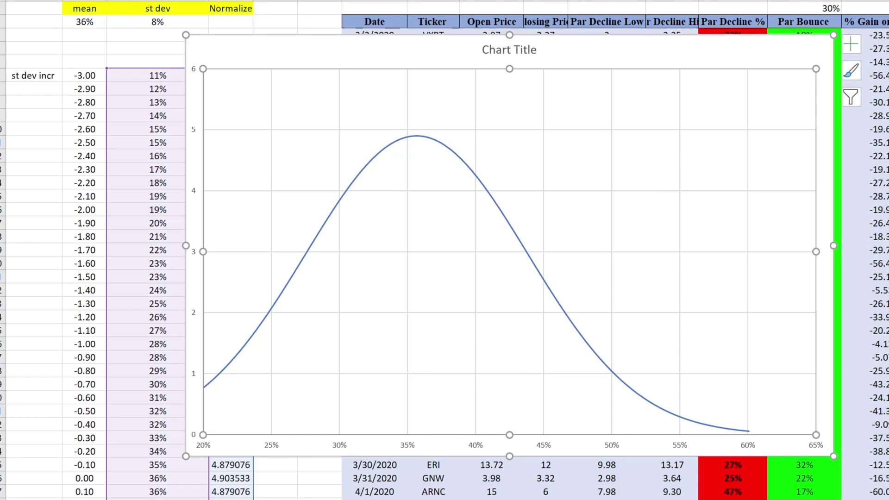
pyautogui.hotkey('alt', 'n')
pyautogui.press('s')
pyautogui.press('h')
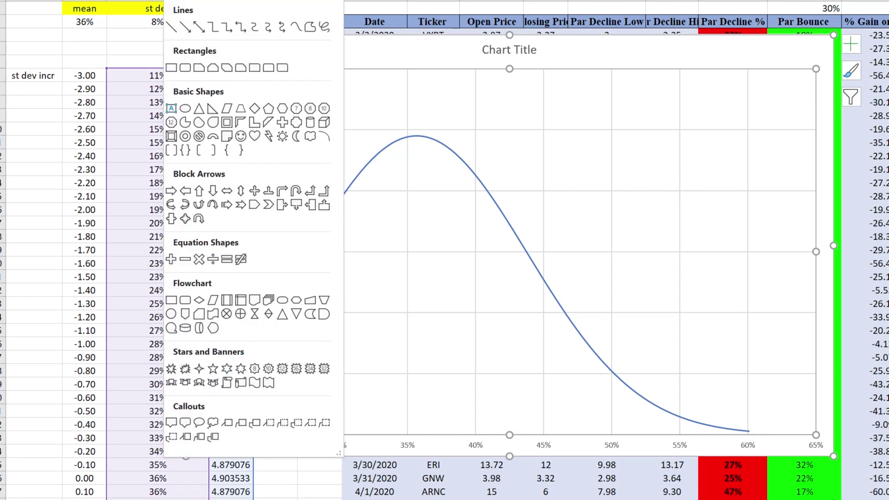
pyautogui.press('Escape')
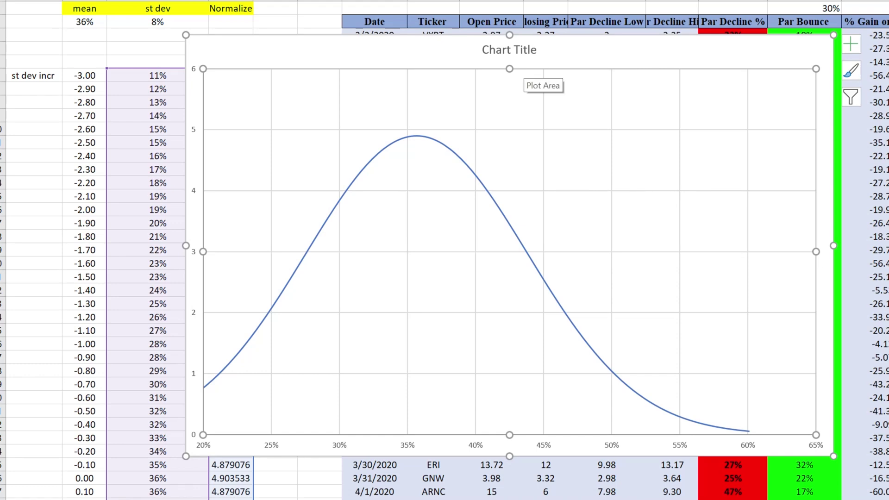
pyautogui.moveTo(768, 433); pyautogui.dragTo(790, 456)
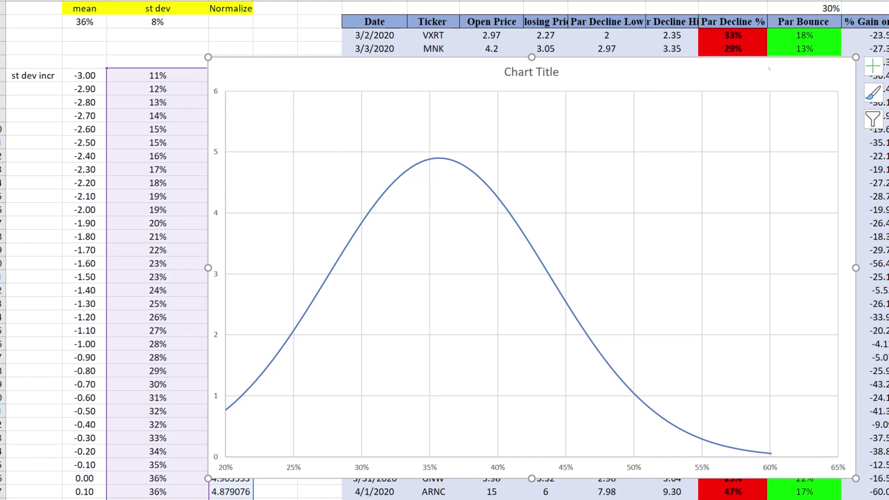
# Draw a 3 pt vertical line from the curve's peak at 36% to the x-axis
pyautogui.hotkey('alt', 'n')
pyautogui.press('s')
pyautogui.press('h')
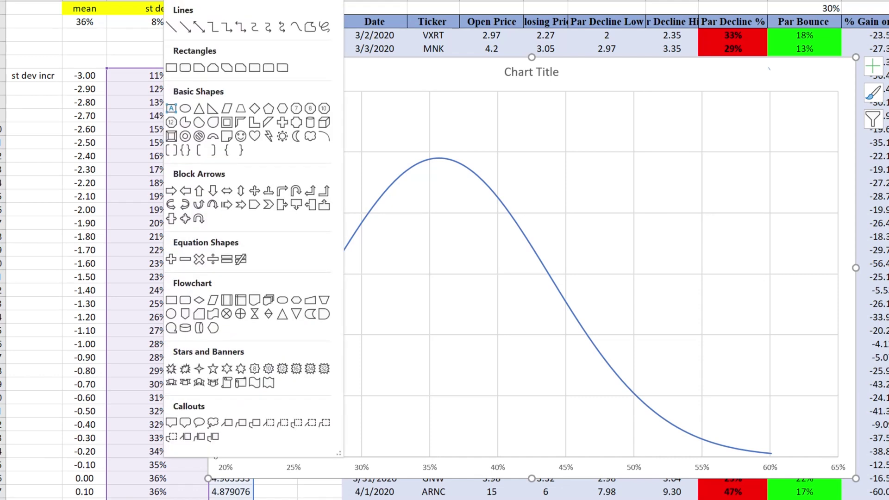
pyautogui.press('Return')
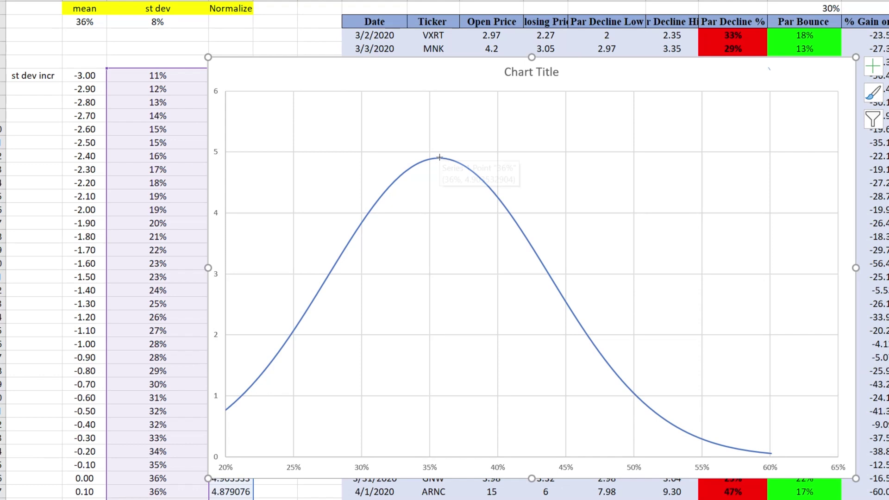
pyautogui.moveTo(439, 158)
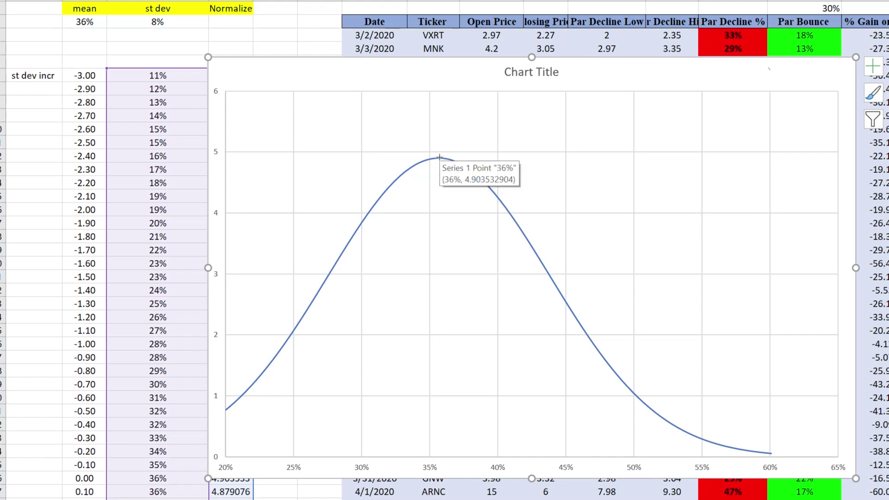
pyautogui.moveTo(439, 158); pyautogui.dragTo(443, 458)
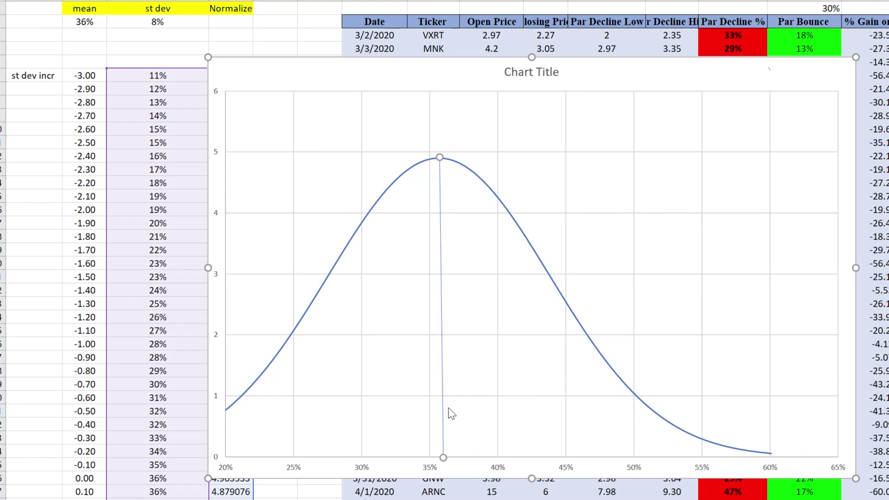
pyautogui.click(463, 1)
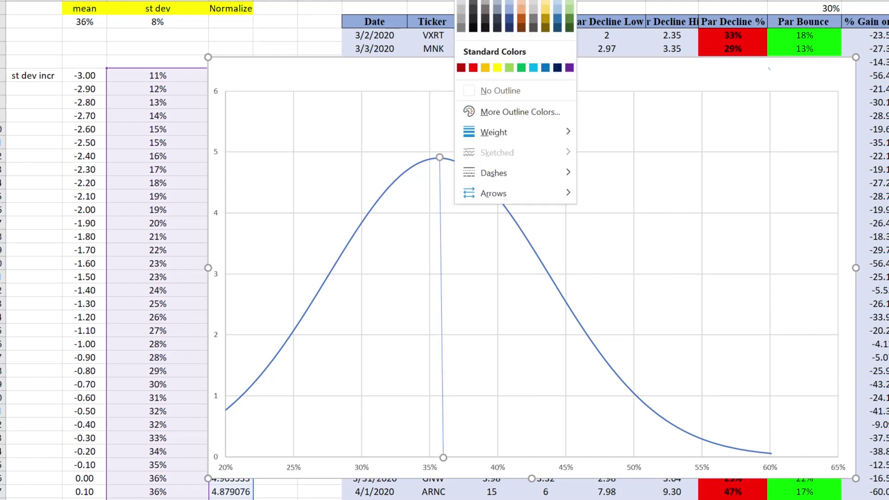
pyautogui.moveTo(503, 134)
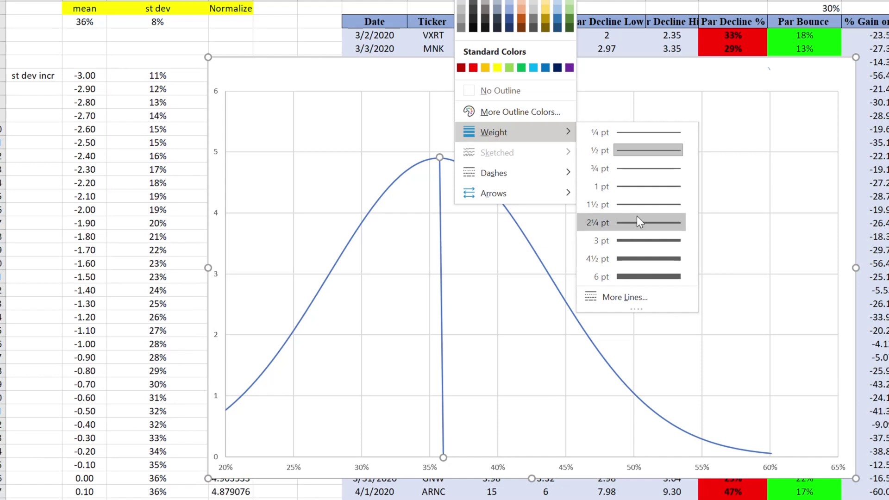
pyautogui.click(637, 236)
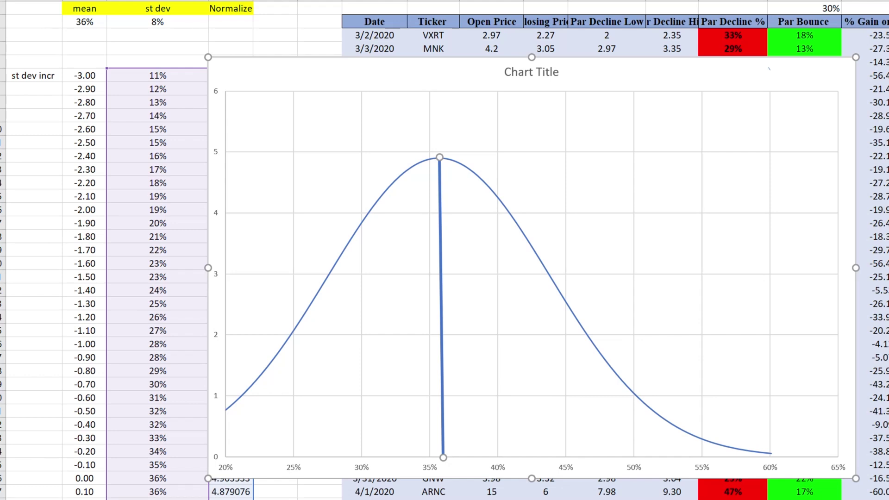
# Draw a 2¼ pt vertical line from the curve at about 44% to the x-axis
pyautogui.click(172, 1)
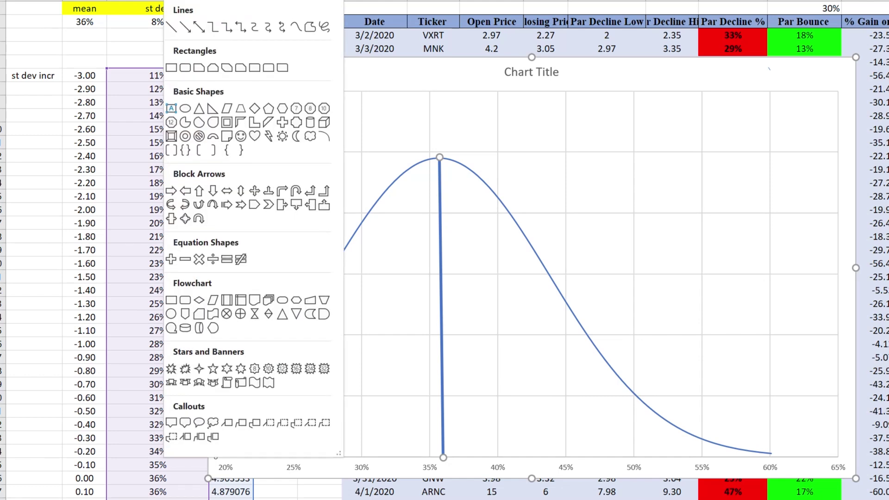
pyautogui.click(171, 108)
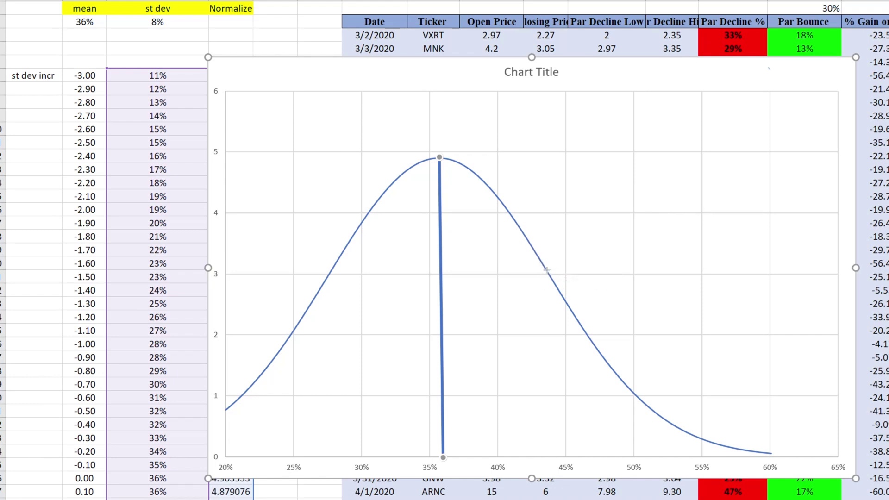
pyautogui.moveTo(547, 272); pyautogui.dragTo(549, 456)
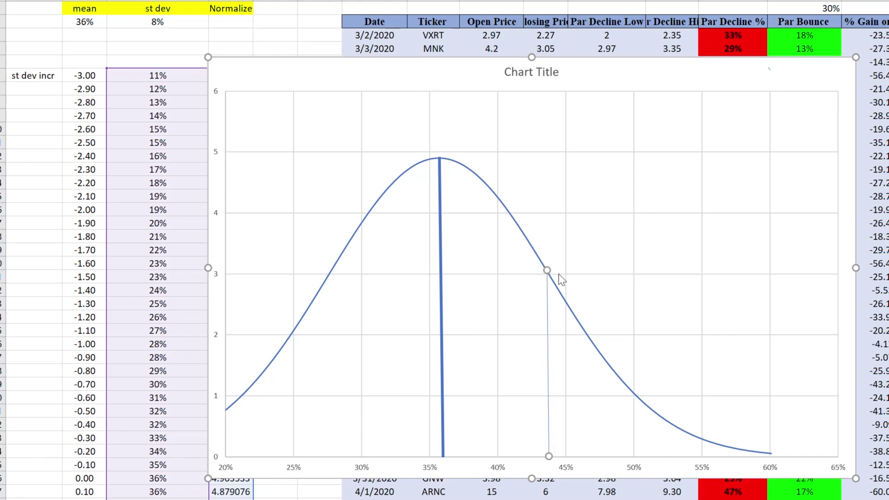
pyautogui.click(463, 1)
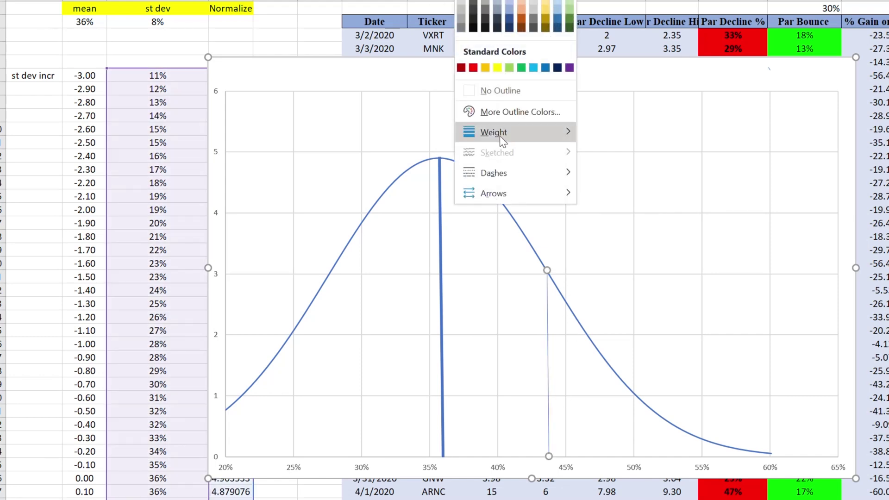
pyautogui.moveTo(463, 134)
pyautogui.click(633, 223)
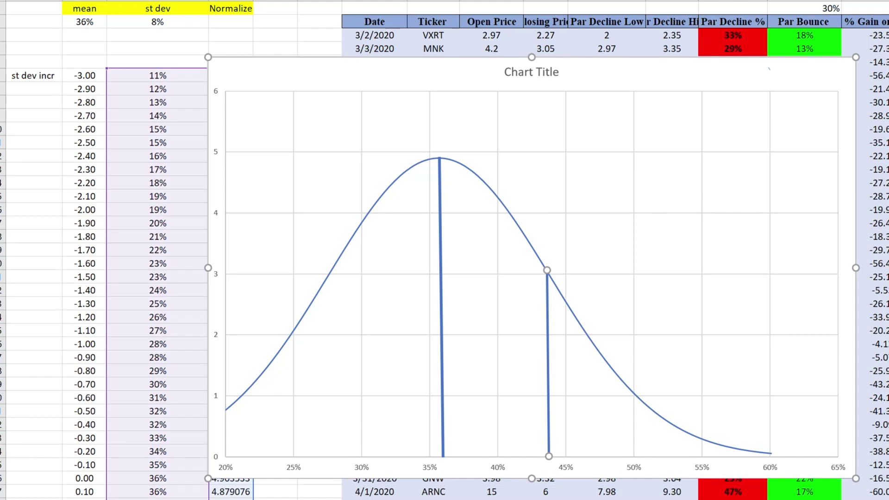
# Draw a 2¼ pt vertical line from the curve at about 52% to the x-axis
pyautogui.click(183, 28)
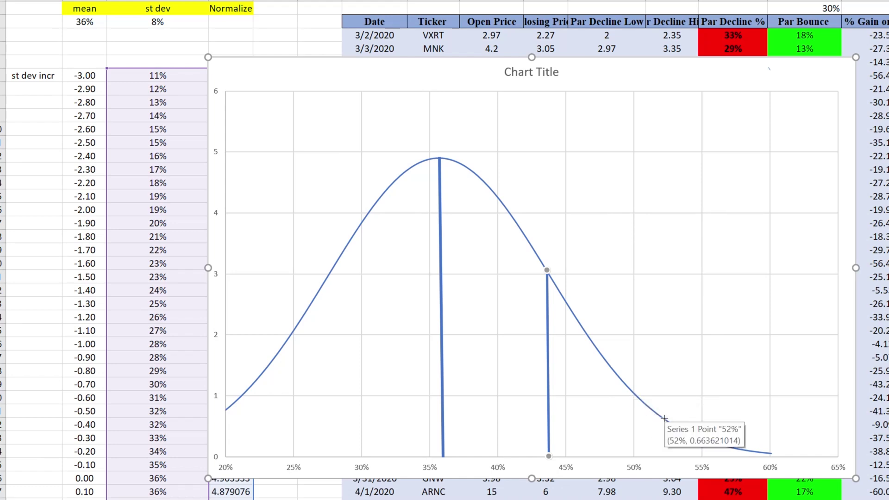
pyautogui.moveTo(664, 419); pyautogui.dragTo(665, 461)
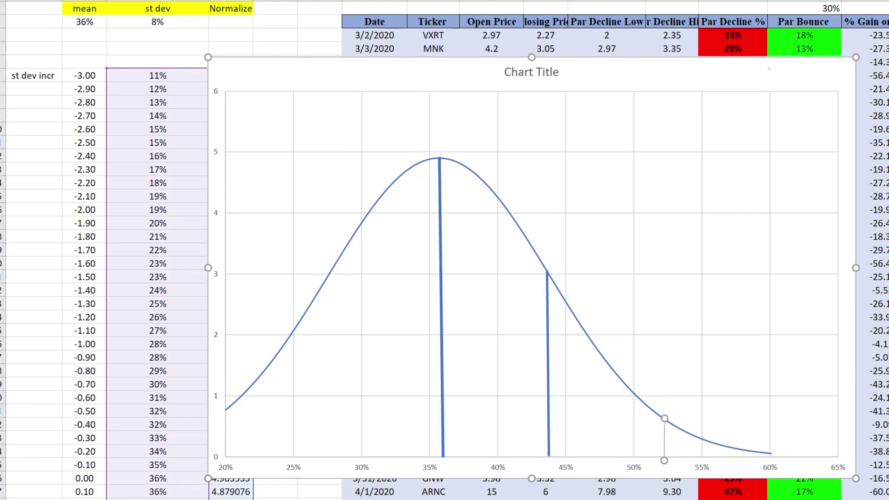
pyautogui.click(477, 1)
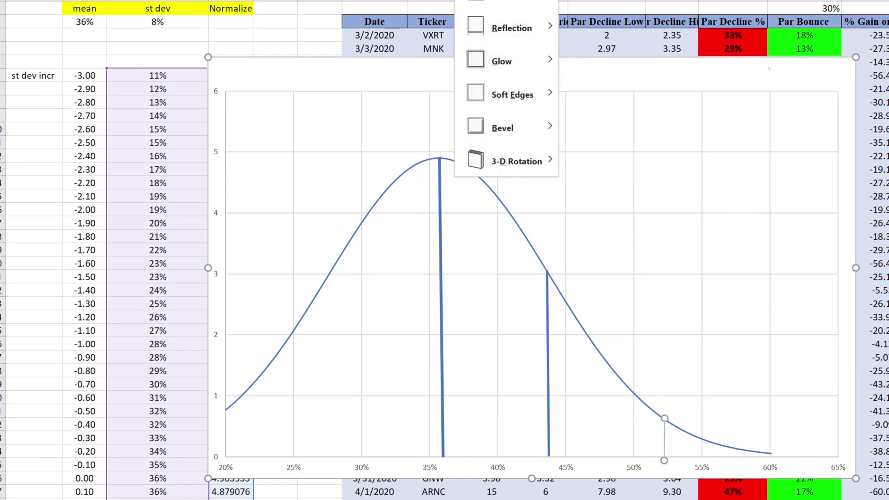
pyautogui.click(477, 1)
pyautogui.moveTo(512, 134)
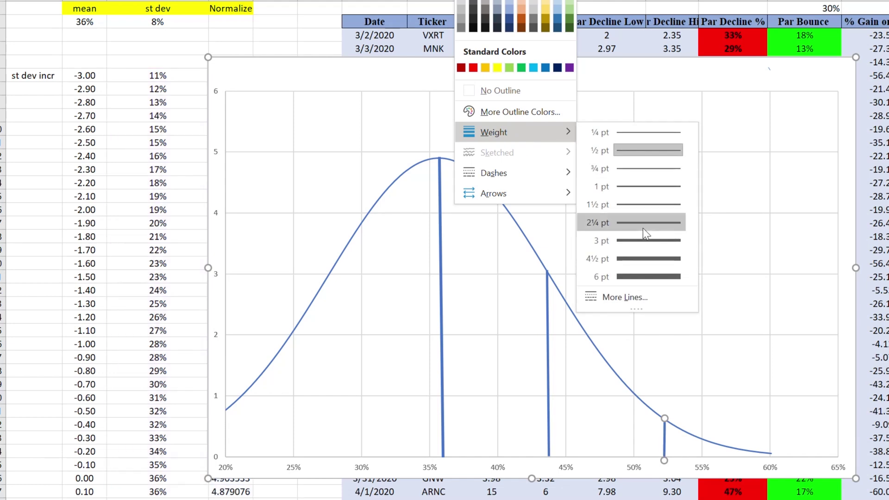
pyautogui.click(646, 223)
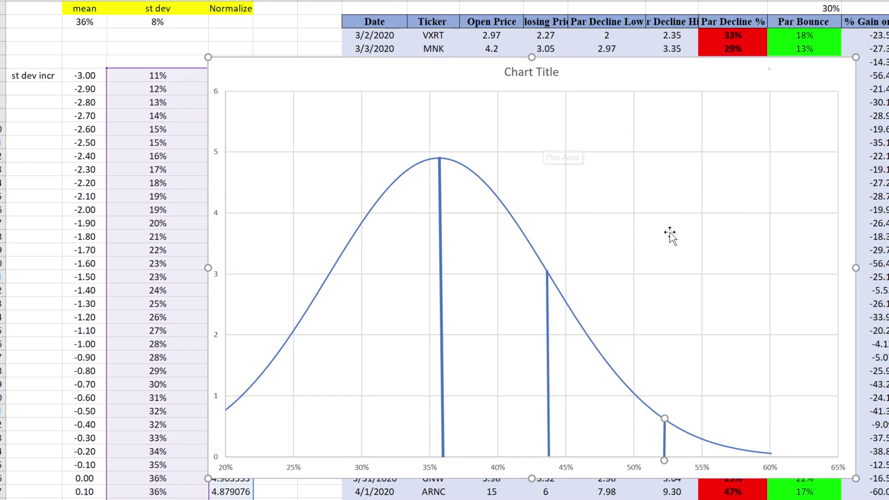
pyautogui.click(593, 74)
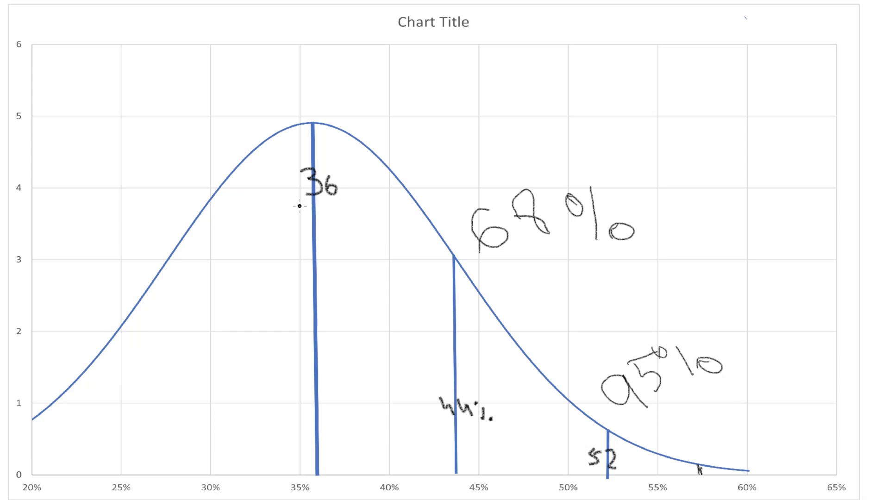
# Underline the handwritten 36 and 44% labels, then circle the bell curve's peak in green
pyautogui.moveTo(305, 210); pyautogui.dragTo(340, 211)
pyautogui.moveTo(447, 428); pyautogui.dragTo(477, 434)
pyautogui.moveTo(308, 113)
pyautogui.mouseDown()
pyautogui.moveTo(324, 130)
pyautogui.moveTo(307, 117)
pyautogui.moveTo(326, 105)
pyautogui.moveTo(323, 121)
pyautogui.mouseUp()
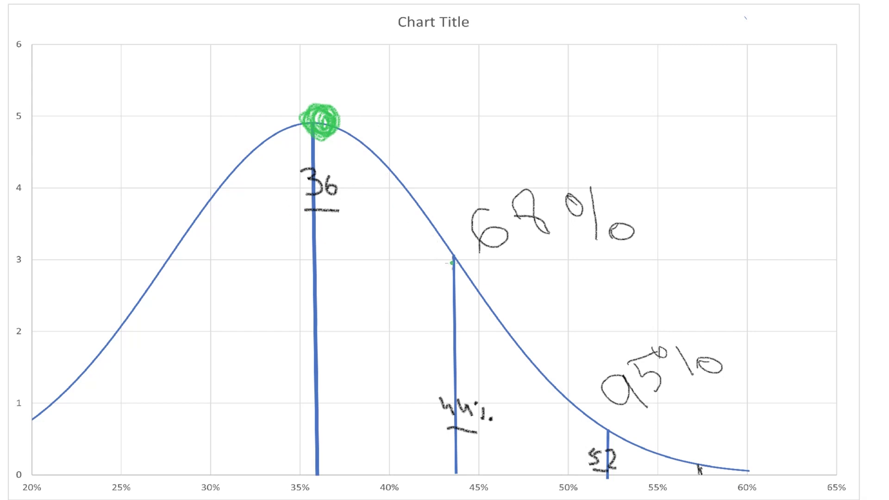
# Draw a green line from the curve near 28% and an arrow toward the mean, then cross out an X
pyautogui.moveTo(178, 244); pyautogui.dragTo(163, 481)
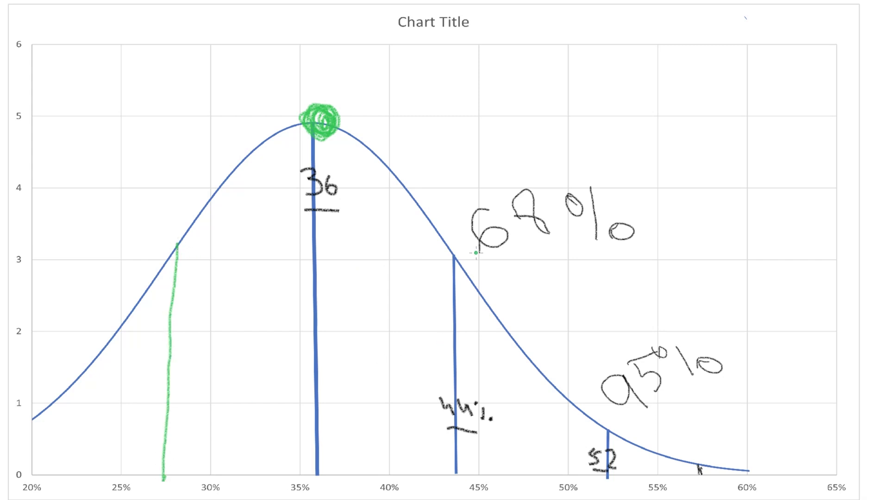
pyautogui.moveTo(205, 291)
pyautogui.mouseDown()
pyautogui.moveTo(246, 317)
pyautogui.moveTo(214, 329)
pyautogui.mouseUp()
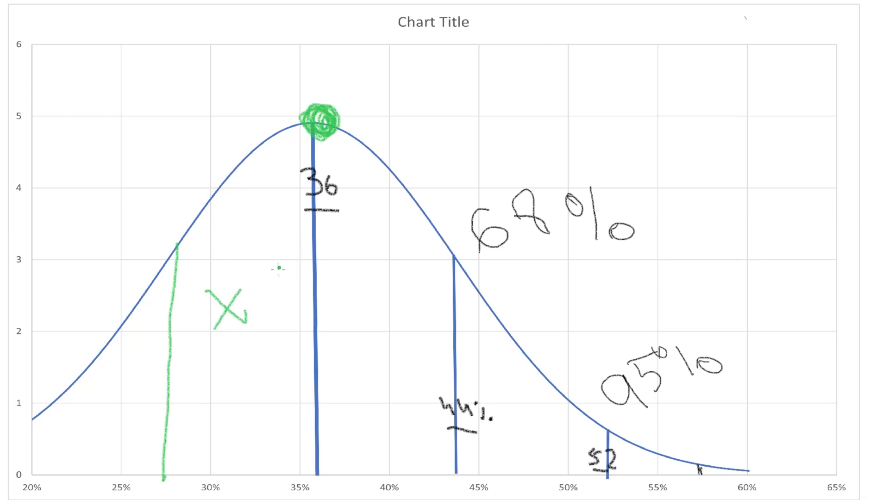
pyautogui.moveTo(277, 273); pyautogui.dragTo(301, 243)
pyautogui.moveTo(281, 247)
pyautogui.mouseDown()
pyautogui.moveTo(300, 242)
pyautogui.moveTo(304, 250)
pyautogui.mouseUp()
pyautogui.moveTo(305, 210); pyautogui.dragTo(334, 210)
pyautogui.moveTo(197, 297)
pyautogui.mouseDown()
pyautogui.moveTo(244, 338)
pyautogui.moveTo(247, 319)
pyautogui.mouseUp()
pyautogui.moveTo(240, 302); pyautogui.dragTo(211, 346)
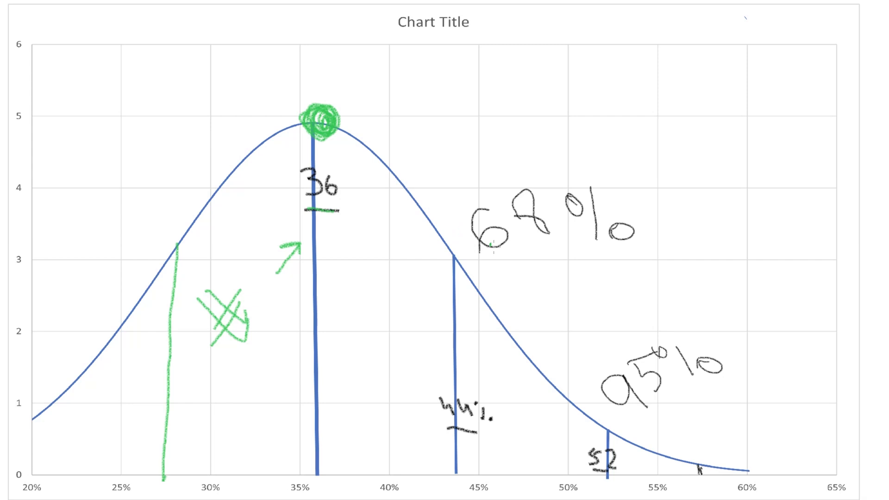
# Underline 68% and 44% in green and draw a downward green arrow at the top right
pyautogui.moveTo(493, 261)
pyautogui.mouseDown()
pyautogui.moveTo(540, 245)
pyautogui.moveTo(510, 254)
pyautogui.moveTo(528, 254)
pyautogui.mouseUp()
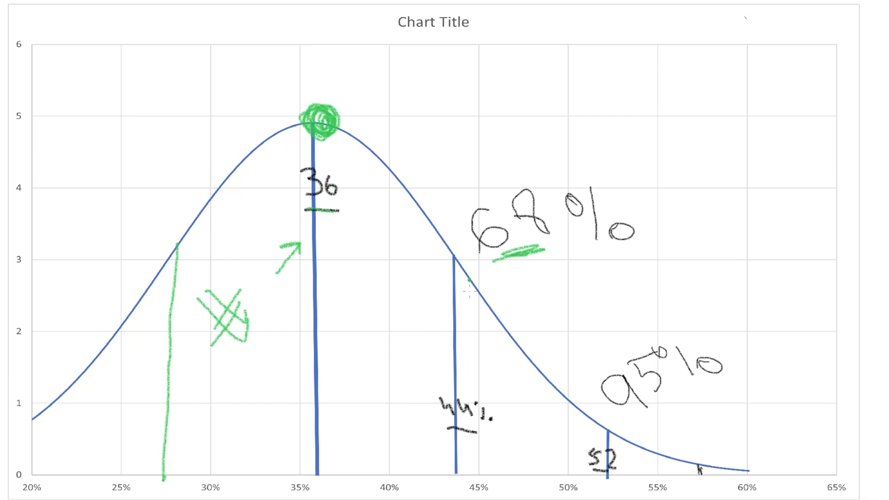
pyautogui.moveTo(447, 428); pyautogui.dragTo(456, 430)
pyautogui.moveTo(654, 85); pyautogui.dragTo(674, 170)
pyautogui.moveTo(679, 171); pyautogui.dragTo(687, 156)
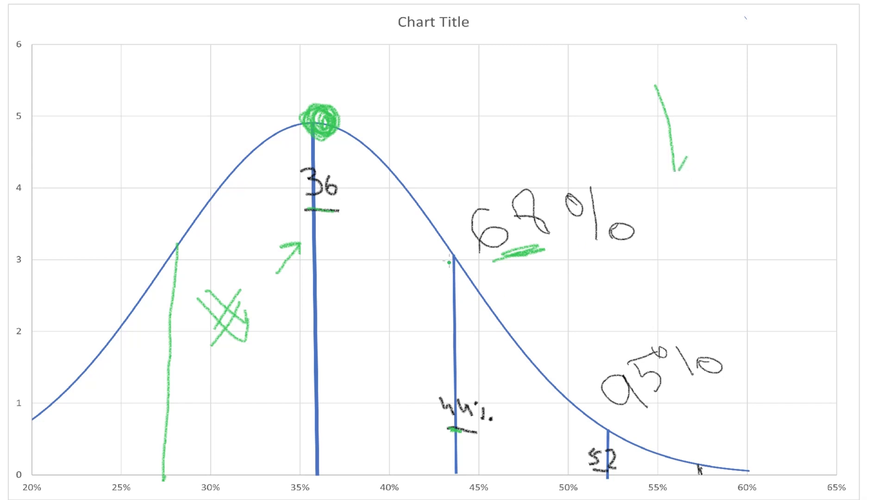
pyautogui.moveTo(494, 255)
pyautogui.mouseDown()
pyautogui.moveTo(542, 249)
pyautogui.moveTo(498, 252)
pyautogui.mouseUp()
# Add a crossbar to the green arrow and handwrite the '30-40' range note beside it
pyautogui.moveTo(661, 114)
pyautogui.mouseDown()
pyautogui.moveTo(725, 109)
pyautogui.moveTo(752, 96)
pyautogui.mouseUp()
pyautogui.moveTo(760, 83); pyautogui.dragTo(769, 94)
pyautogui.moveTo(768, 82)
pyautogui.mouseDown()
pyautogui.moveTo(769, 100)
pyautogui.moveTo(783, 81)
pyautogui.mouseUp()
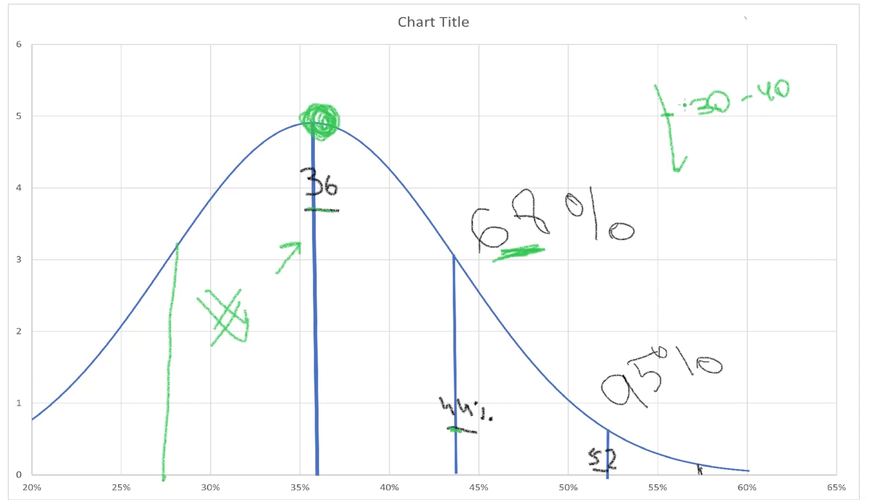
pyautogui.moveTo(677, 89)
pyautogui.mouseDown()
pyautogui.moveTo(688, 85)
pyautogui.moveTo(681, 98)
pyautogui.mouseUp()
pyautogui.moveTo(774, 90)
pyautogui.mouseDown()
pyautogui.moveTo(771, 75)
pyautogui.moveTo(792, 93)
pyautogui.mouseUp()
# Extend the green arrow downward, underline 95% in green, and mark the curve's tail near 57% in red
pyautogui.moveTo(676, 169)
pyautogui.mouseDown()
pyautogui.moveTo(691, 158)
pyautogui.moveTo(706, 234)
pyautogui.mouseUp()
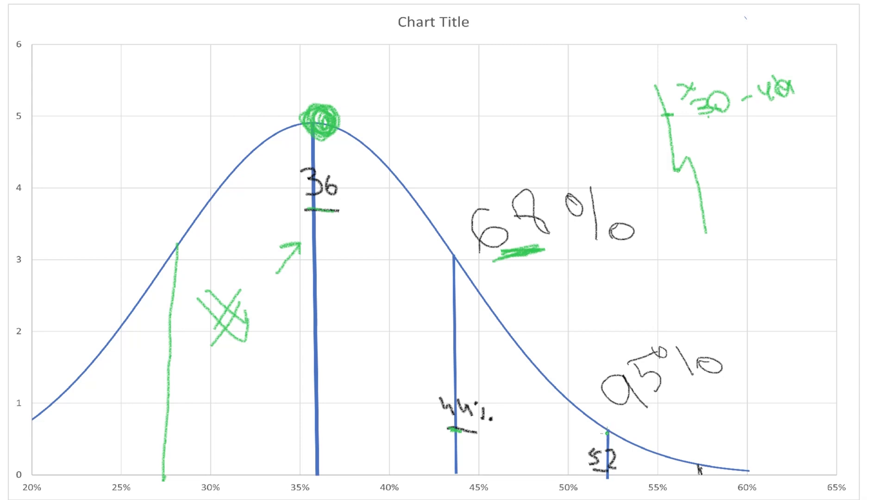
pyautogui.moveTo(646, 419)
pyautogui.mouseDown()
pyautogui.moveTo(685, 393)
pyautogui.moveTo(635, 414)
pyautogui.mouseUp()
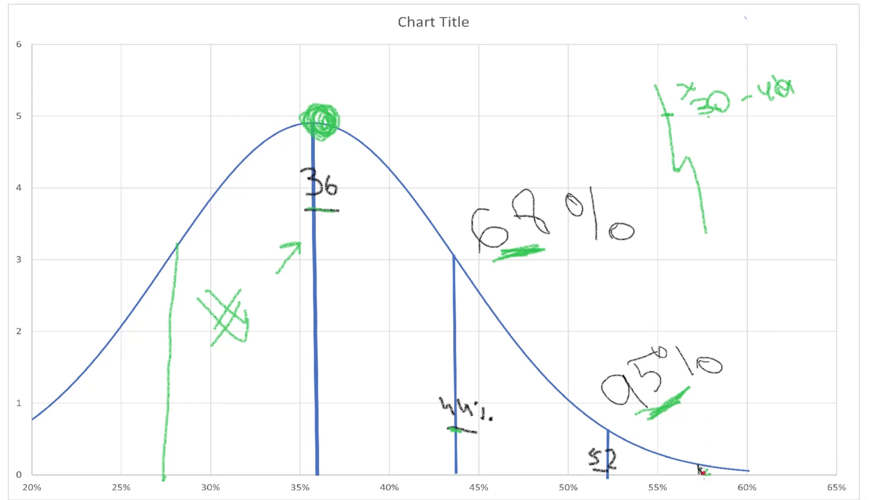
pyautogui.moveTo(703, 472)
pyautogui.mouseDown()
pyautogui.moveTo(734, 474)
pyautogui.moveTo(709, 470)
pyautogui.moveTo(723, 464)
pyautogui.mouseUp()
# Handwrite a red '60%' beside 95%, extend the red tail shading, and select the whole canvas
pyautogui.moveTo(735, 393)
pyautogui.mouseDown()
pyautogui.moveTo(727, 416)
pyautogui.moveTo(744, 399)
pyautogui.moveTo(773, 431)
pyautogui.mouseUp()
pyautogui.moveTo(763, 391); pyautogui.dragTo(781, 431)
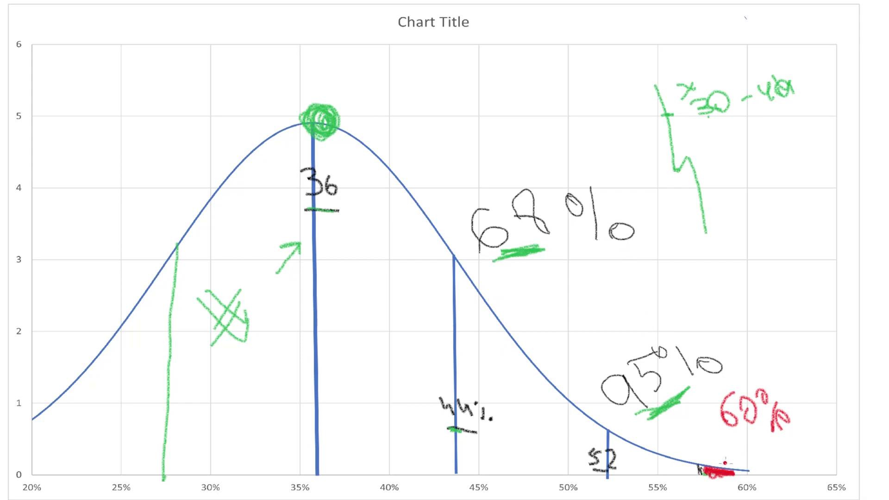
pyautogui.moveTo(732, 470); pyautogui.dragTo(746, 472)
pyautogui.moveTo(7, 7)
pyautogui.mouseDown()
pyautogui.moveTo(631, 389)
pyautogui.moveTo(865, 494)
pyautogui.mouseUp()
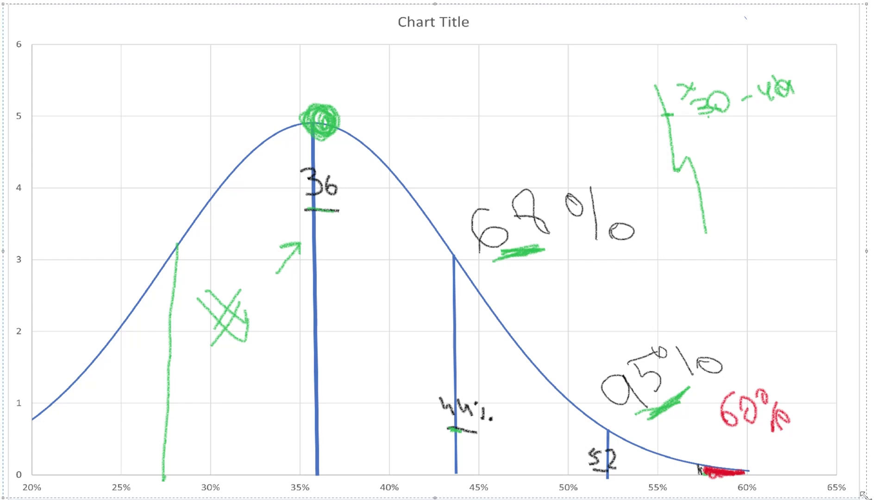